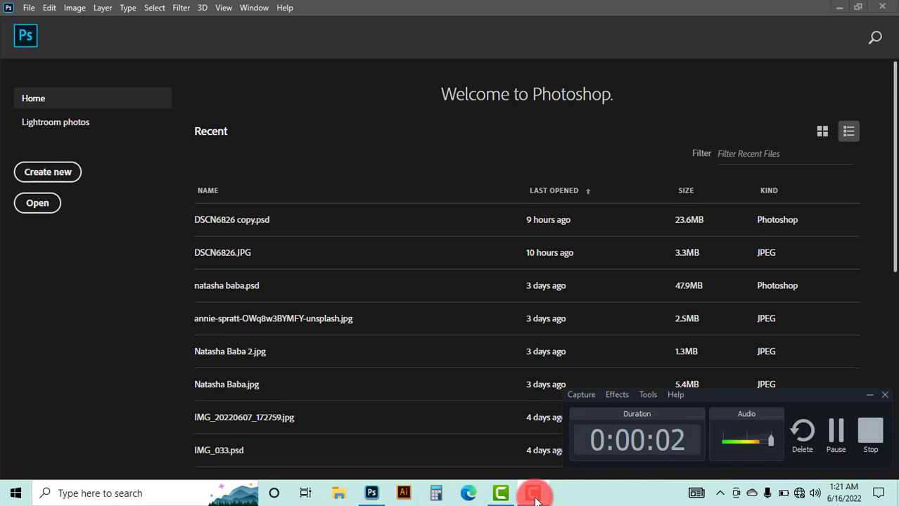
Start a WIA Support import using the CanoScan LiDE 110 scanner.
left_click(533, 494)
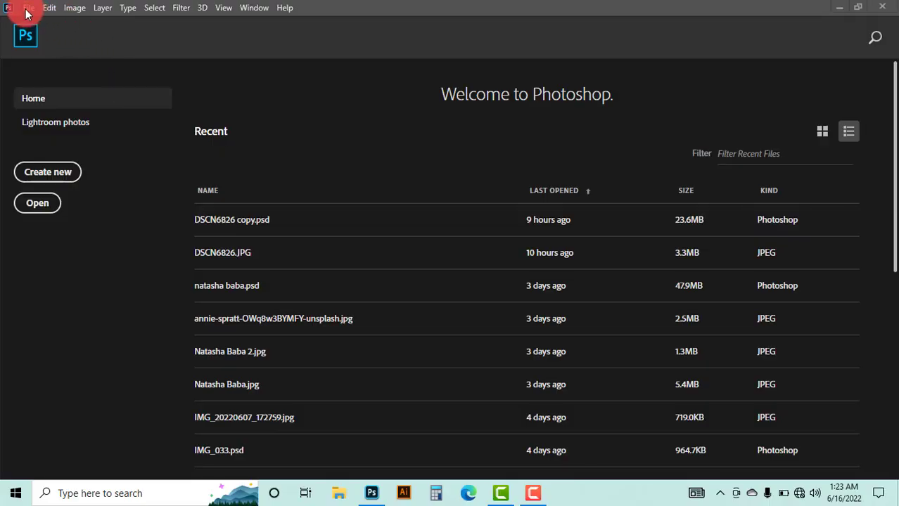
left_click(28, 8)
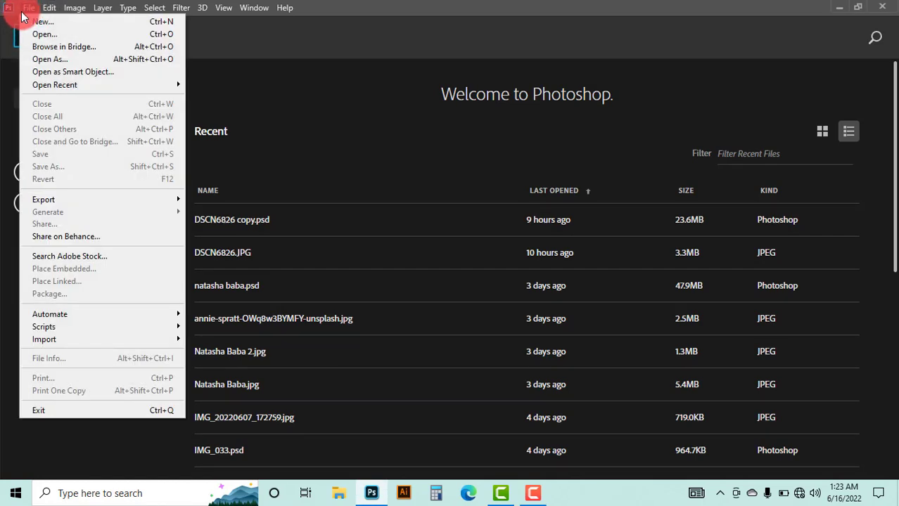
mouse_move(44, 339)
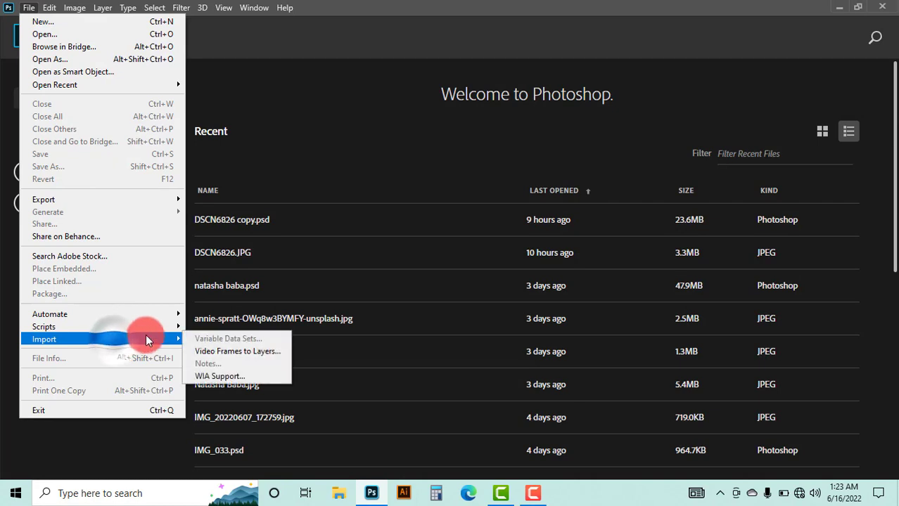
left_click(225, 372)
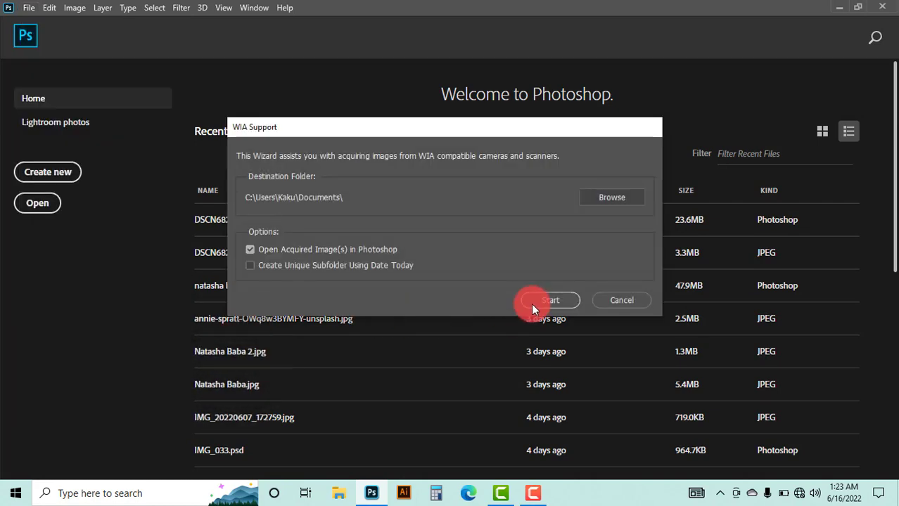
left_click(538, 300)
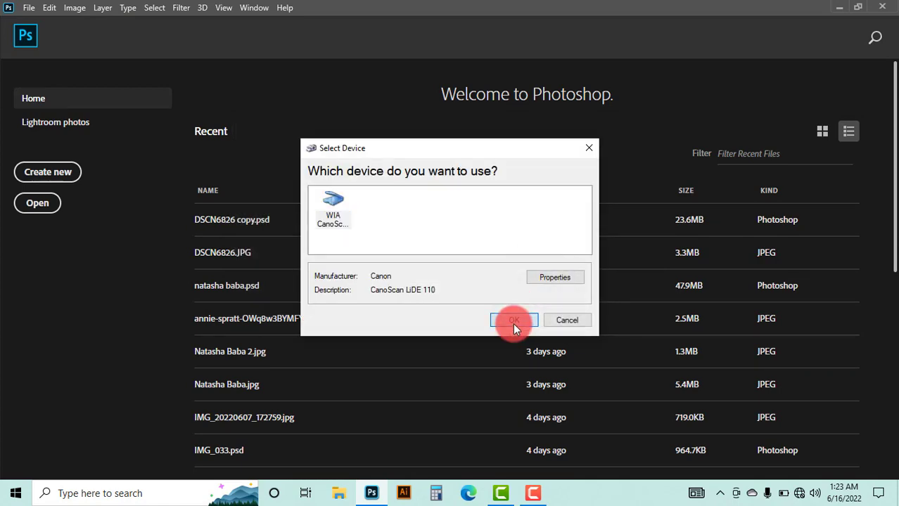
left_click(512, 321)
Set custom scan quality to 300 DPI and run a preview scan.
left_click(345, 265)
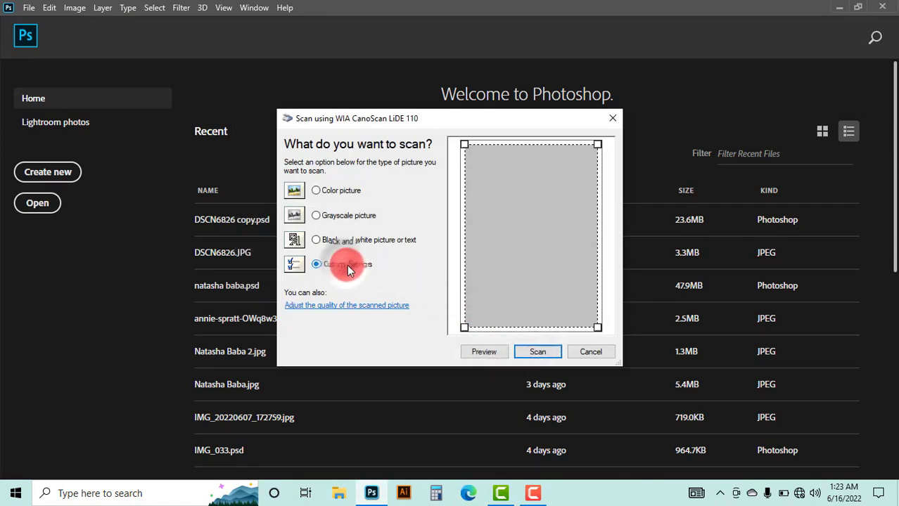
left_click(348, 306)
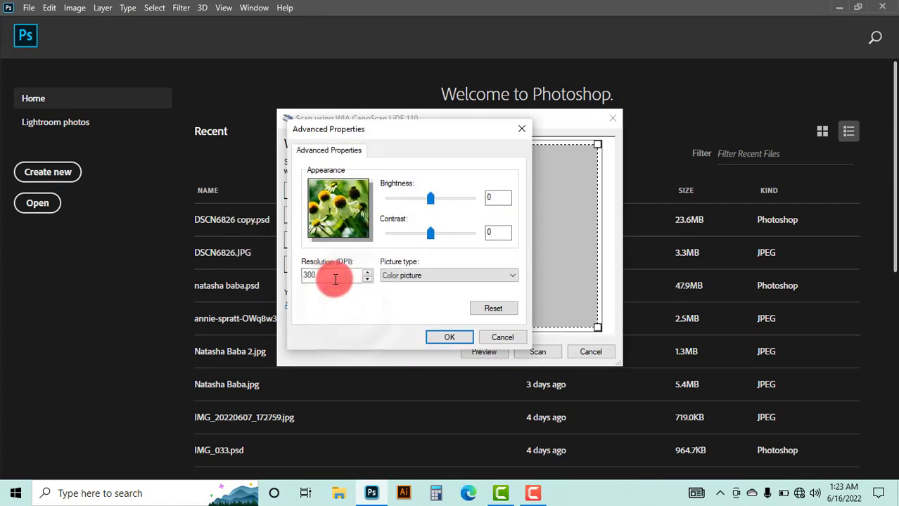
double_click(320, 275)
left_click(321, 276)
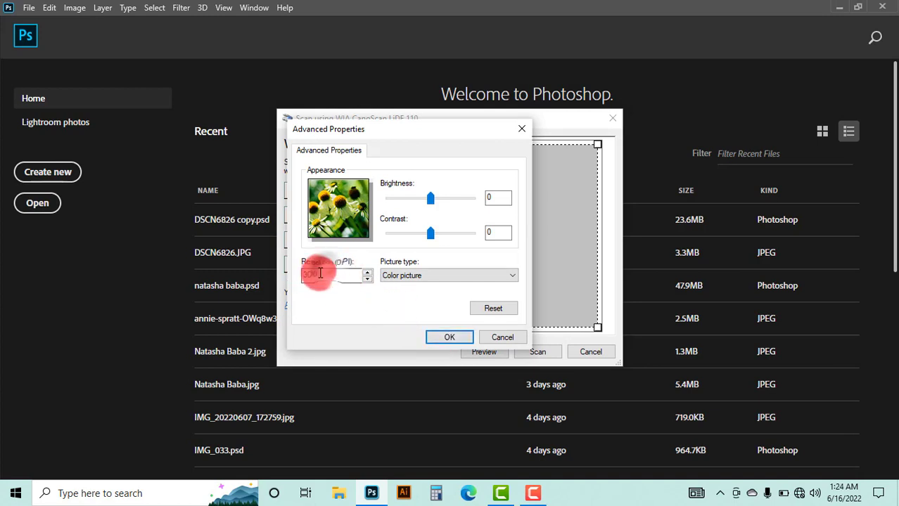
left_click(455, 335)
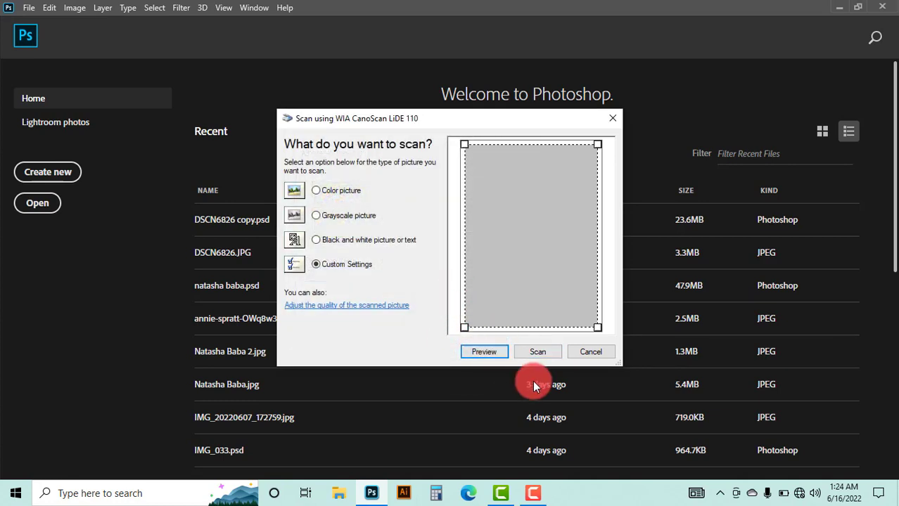
left_click(486, 350)
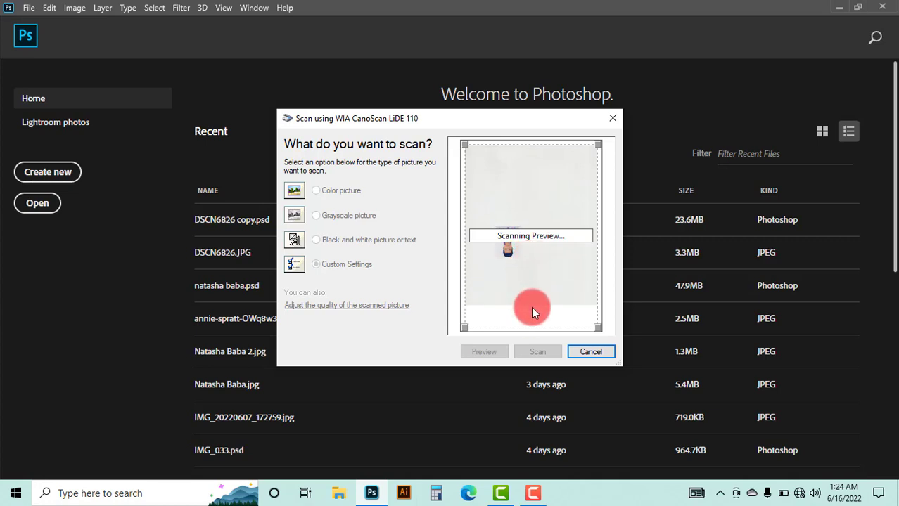
Frame just the passport photo and scan it into Photoshop as IMG_035.bmp.
left_click(536, 353)
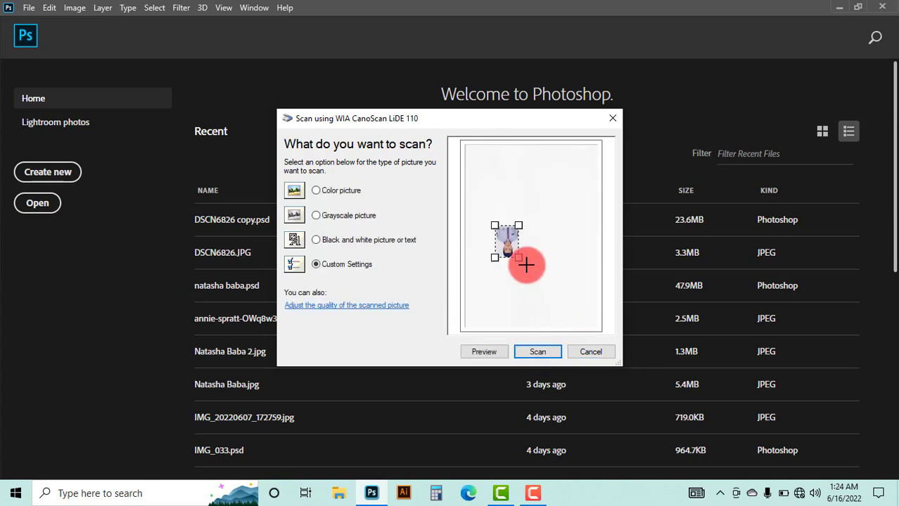
left_click_drag(521, 257, 521, 263)
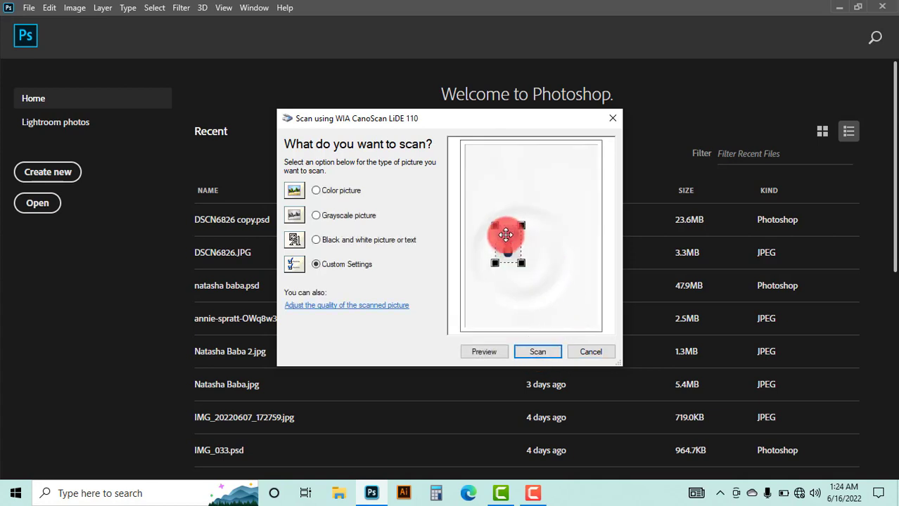
left_click_drag(495, 223, 523, 221)
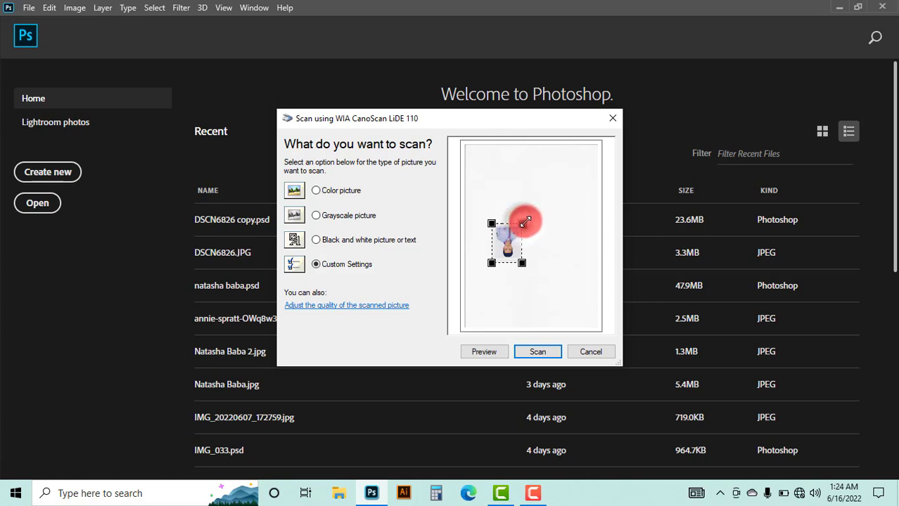
left_click(549, 351)
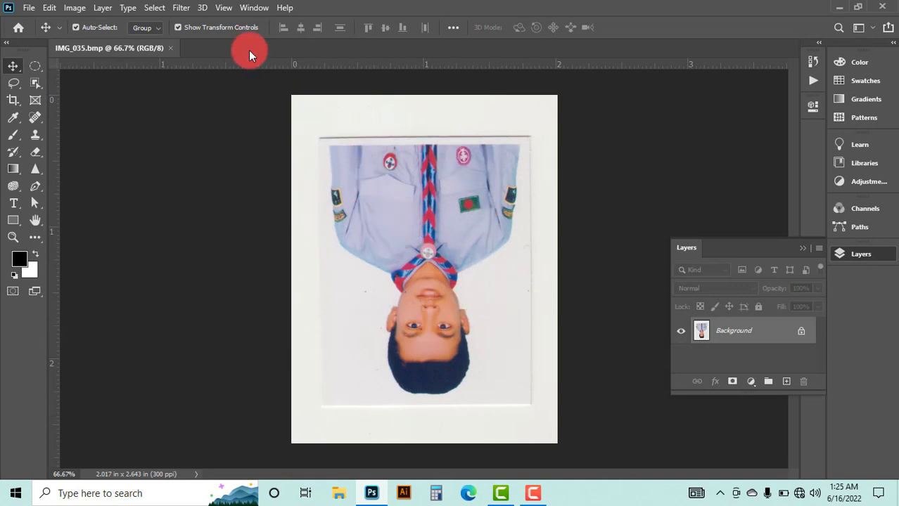
Rotate IMG_035.bmp 180° so the boy stands upright.
left_click(77, 9)
mouse_move(100, 131)
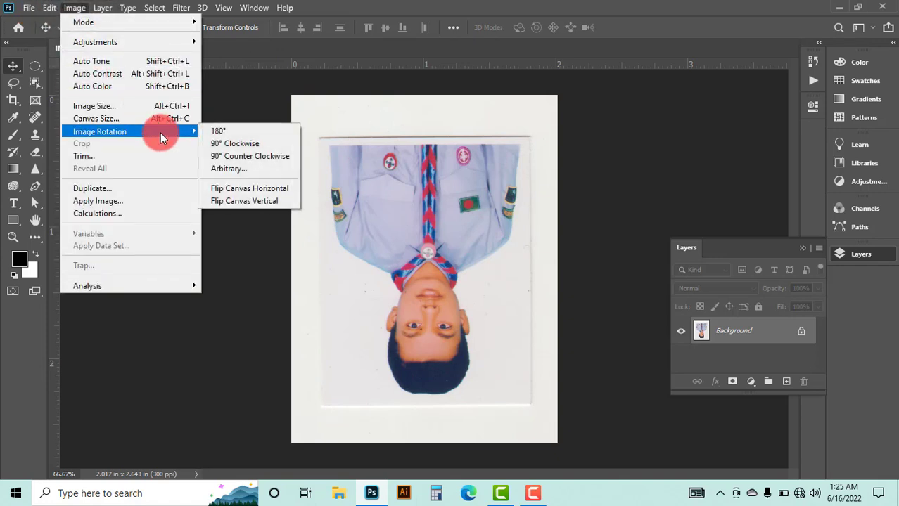
left_click(232, 134)
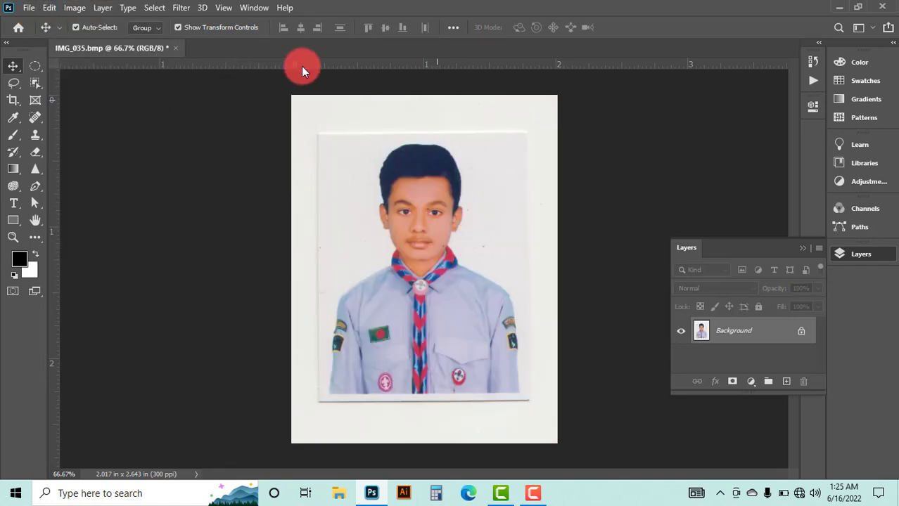
left_click(74, 8)
mouse_move(100, 132)
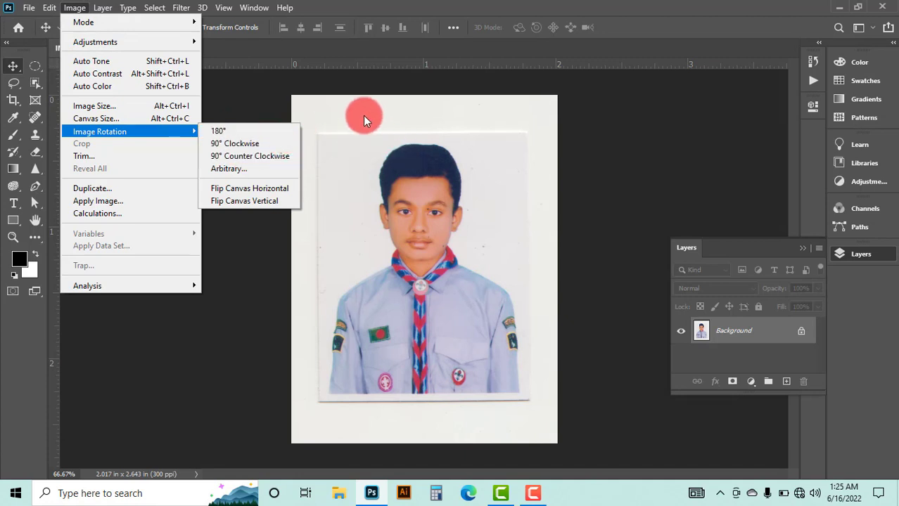
left_click(332, 127)
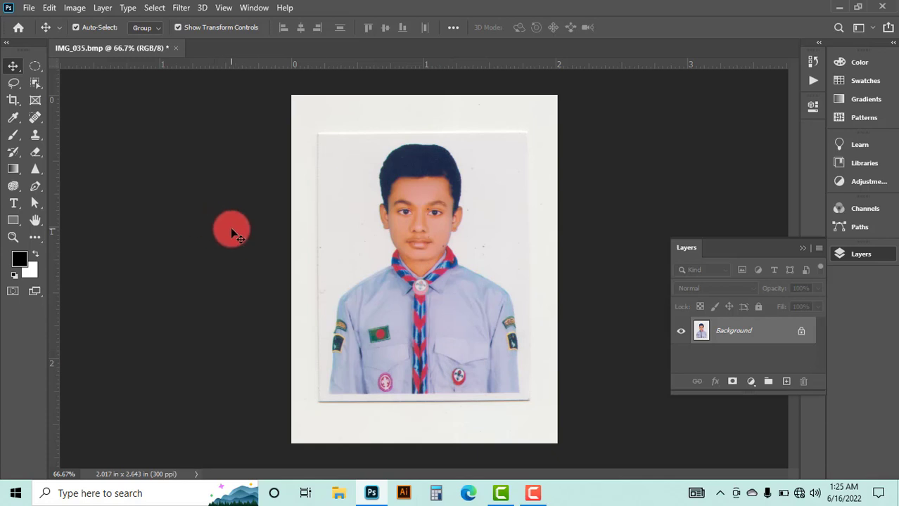
Perspective-crop the photo at its four corners, trimming it to 1.597 x 2.023 in.
left_click(12, 104)
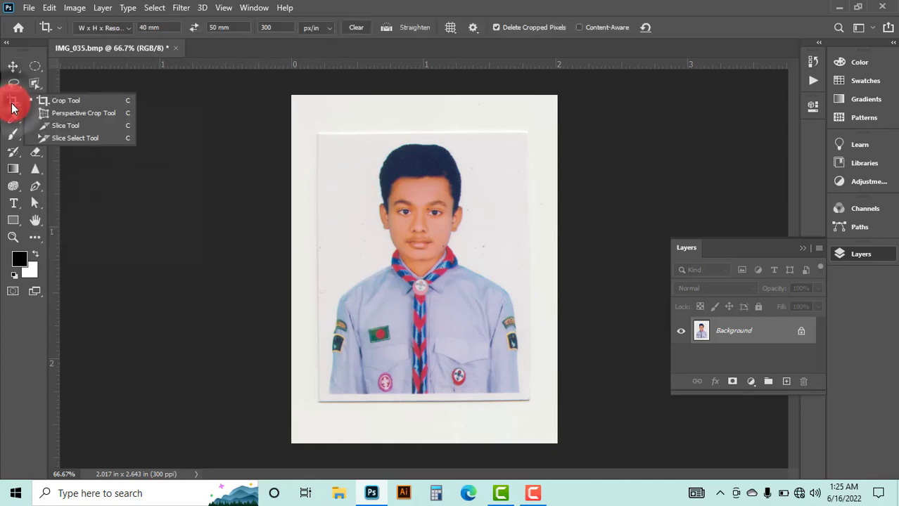
left_click_drag(12, 106, 73, 117)
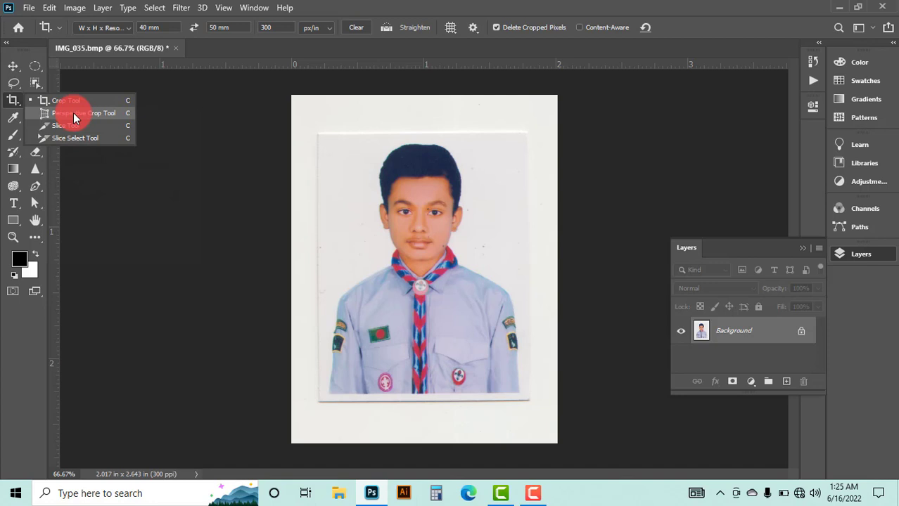
left_click(73, 113)
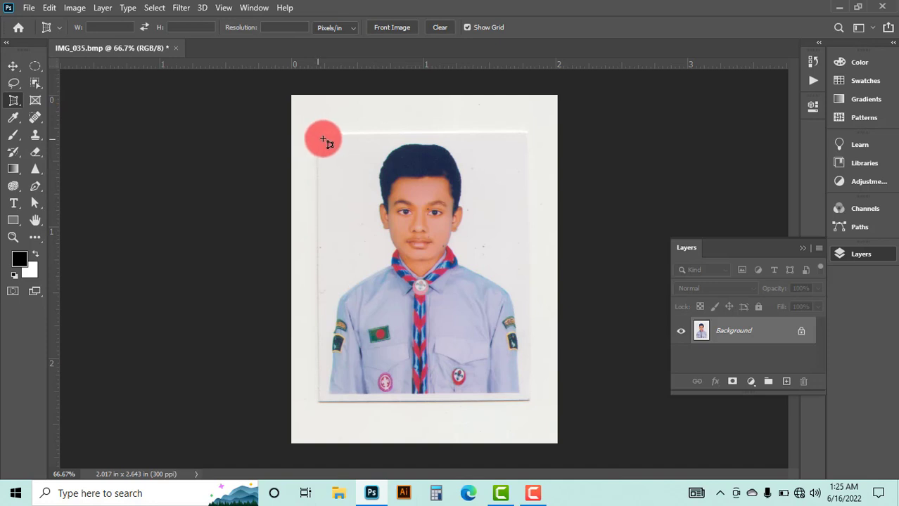
left_click(320, 137)
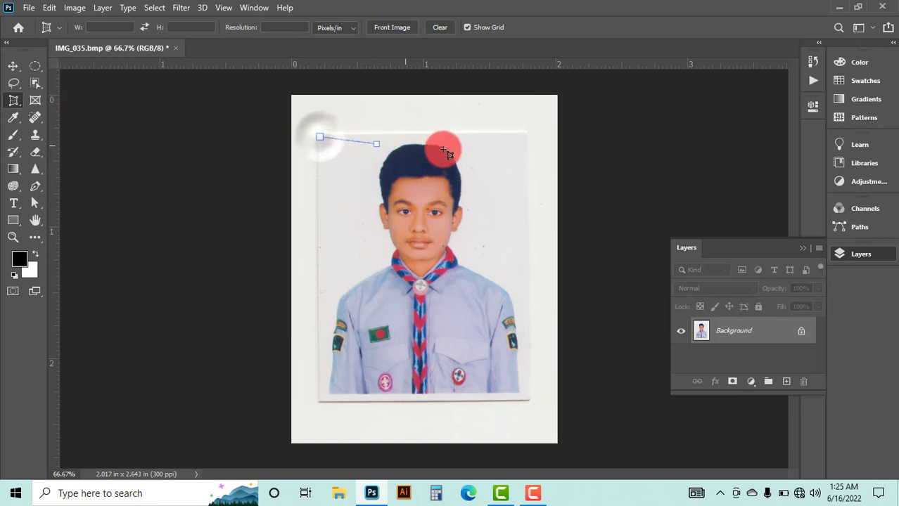
left_click(527, 134)
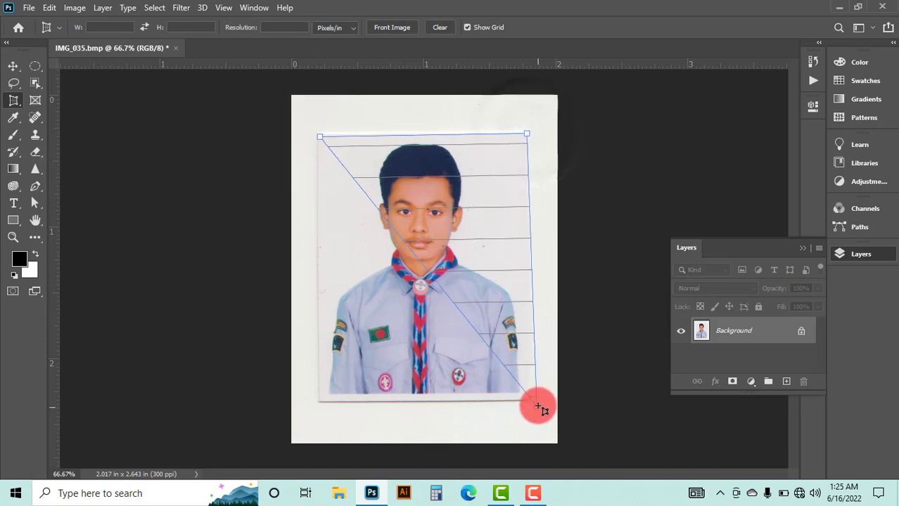
left_click(527, 399)
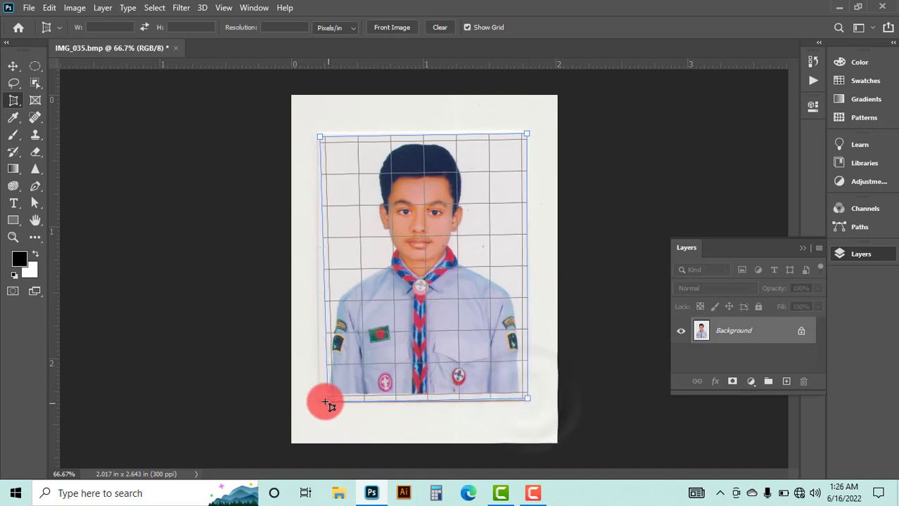
left_click(318, 402)
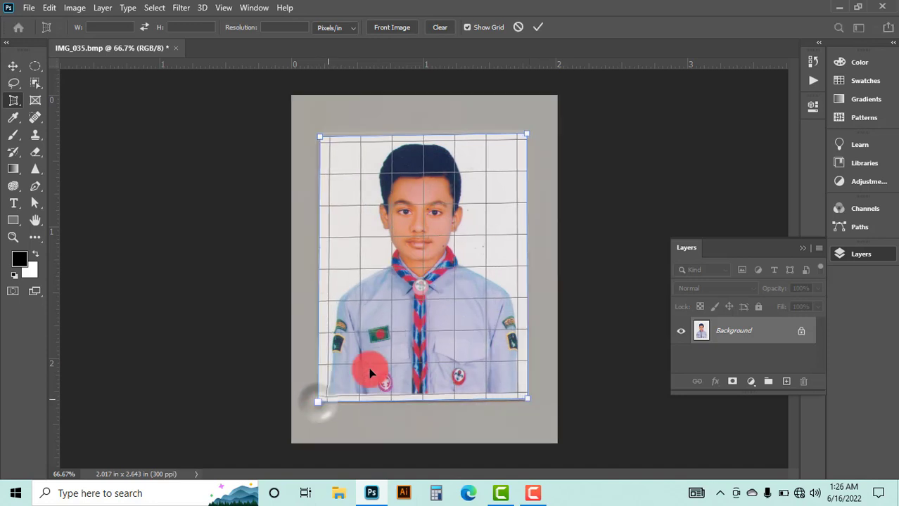
left_click(536, 26)
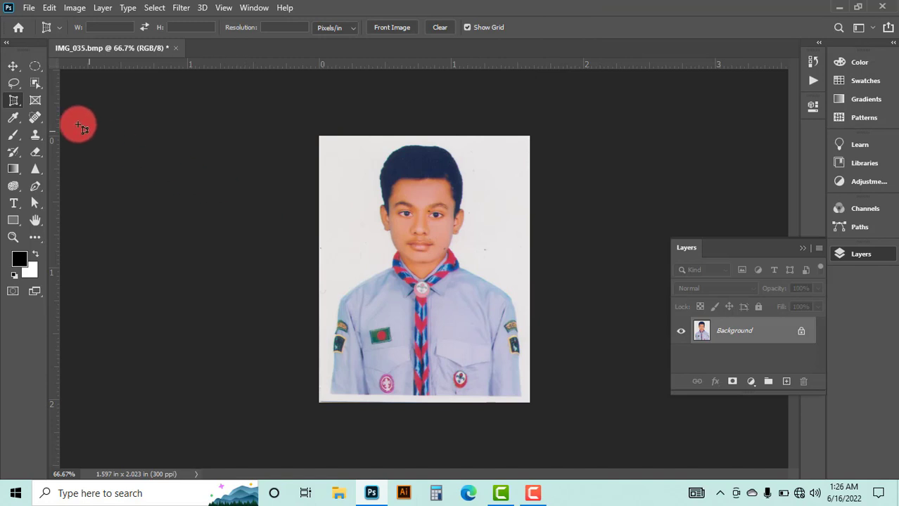
Recrop with the standard Crop tool, tightening corners and left edge to 1.427 in wide.
right_click(16, 102)
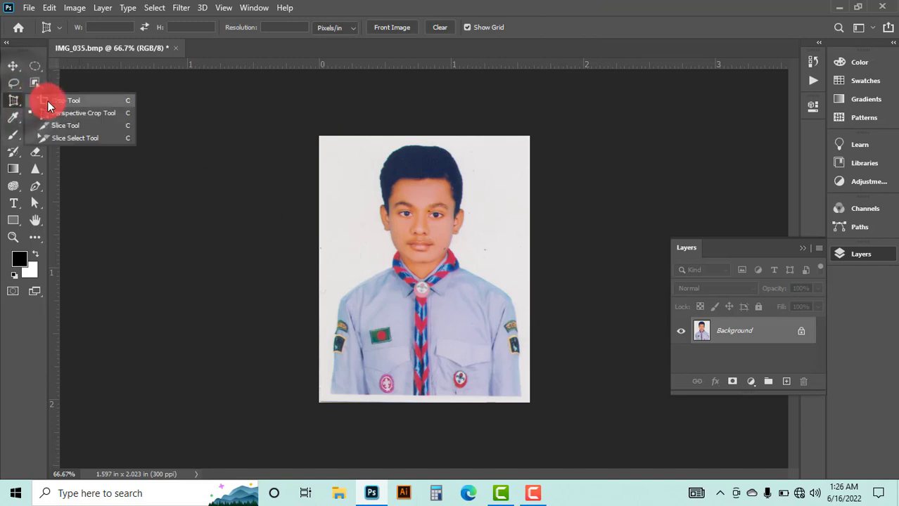
left_click(47, 99)
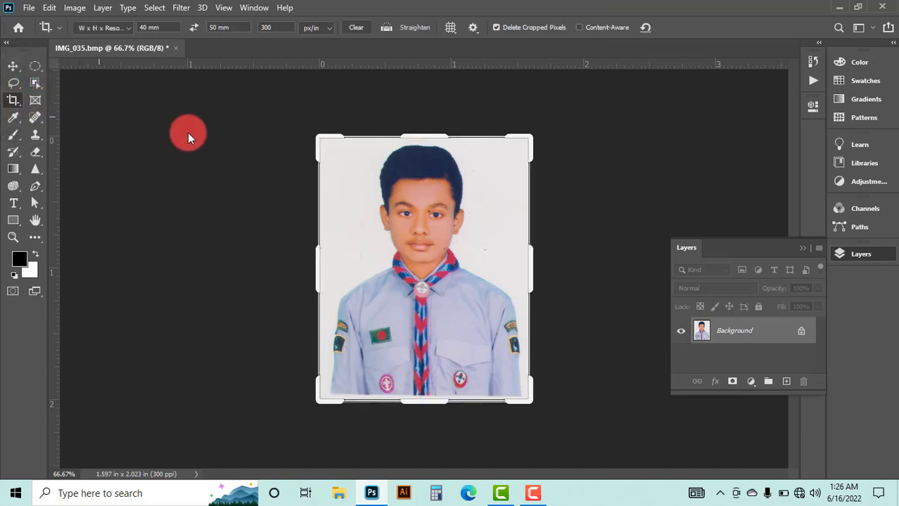
left_click(320, 136)
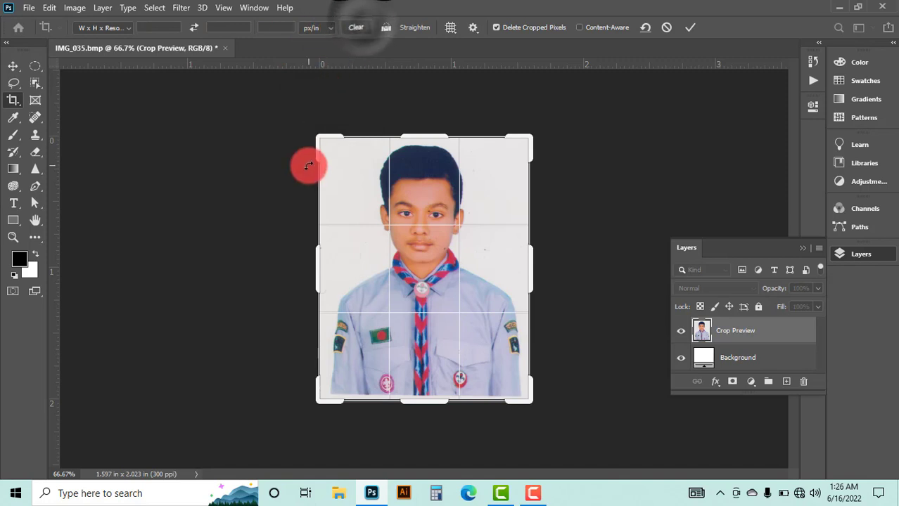
left_click_drag(320, 138, 322, 140)
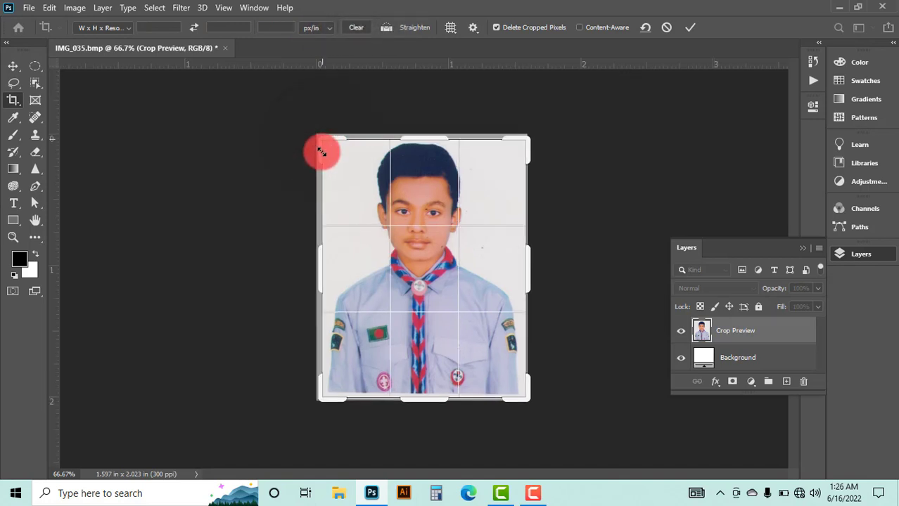
left_click_drag(527, 400, 524, 397)
key("ctrl+r")
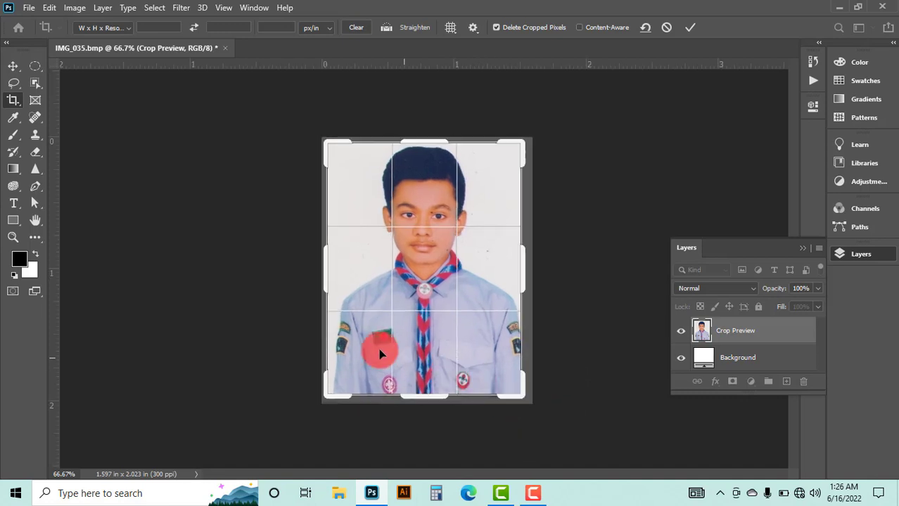
left_click_drag(322, 279, 327, 276)
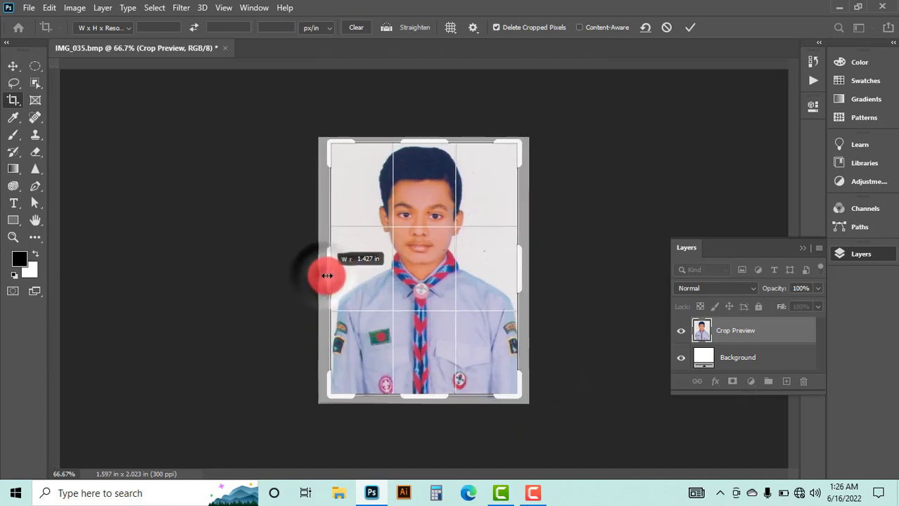
key("Return")
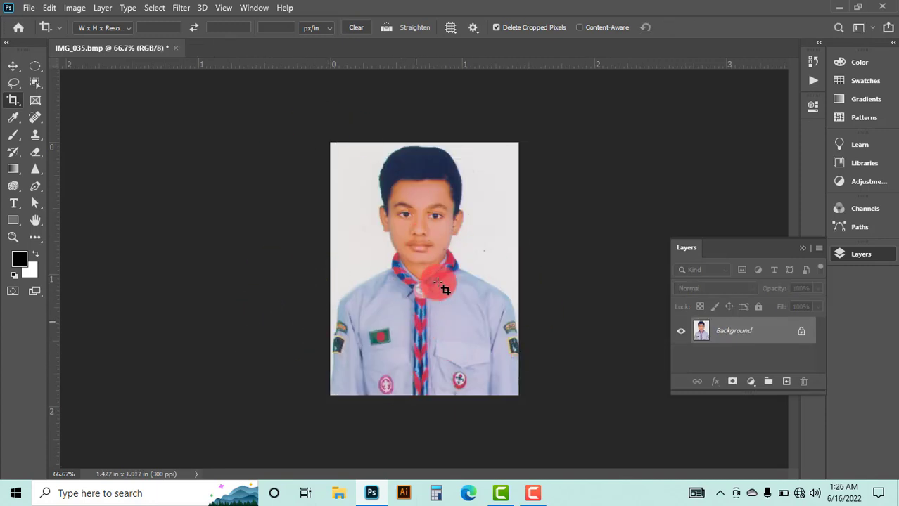
Unlock the Background layer in the Layers panel so it becomes Layer 0.
scroll(503, 218, "up", 1)
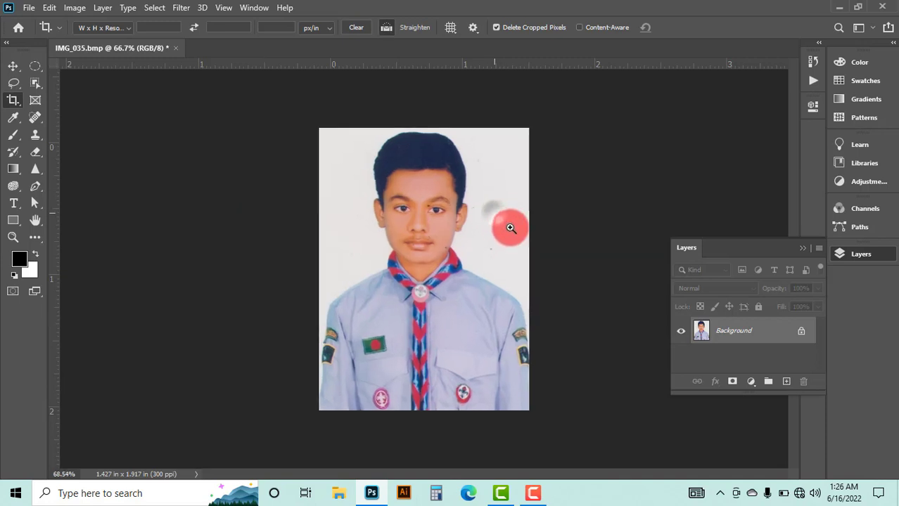
scroll(517, 236, "up", 2)
scroll(526, 246, "up", 1)
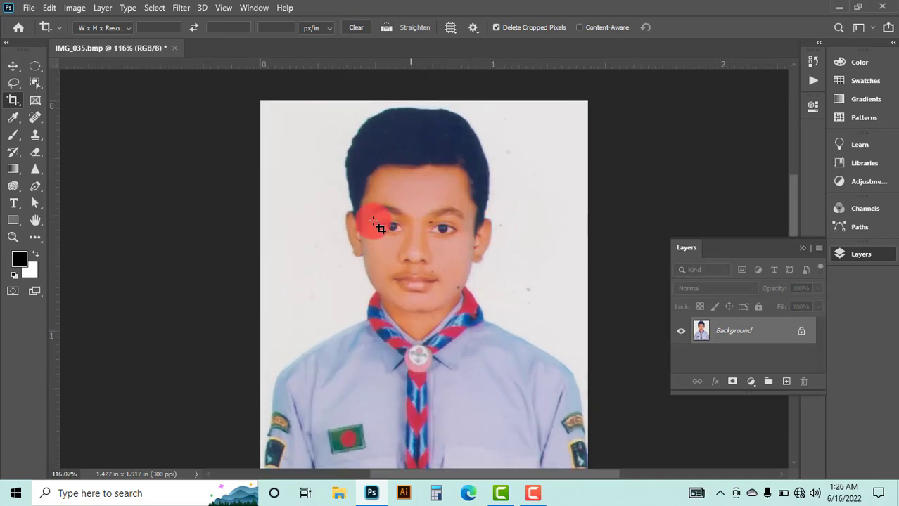
scroll(352, 226, "down", 1)
scroll(341, 225, "down", 1)
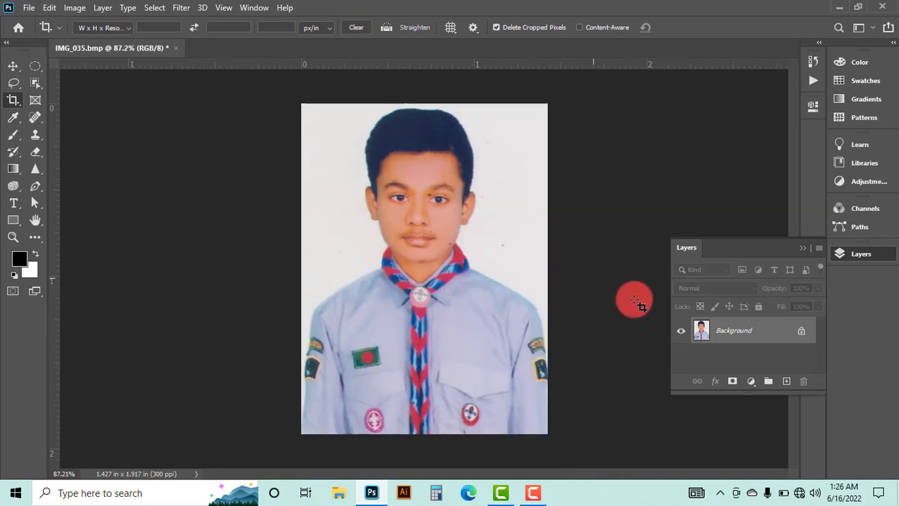
left_click(801, 248)
left_click(861, 254)
left_click(802, 334)
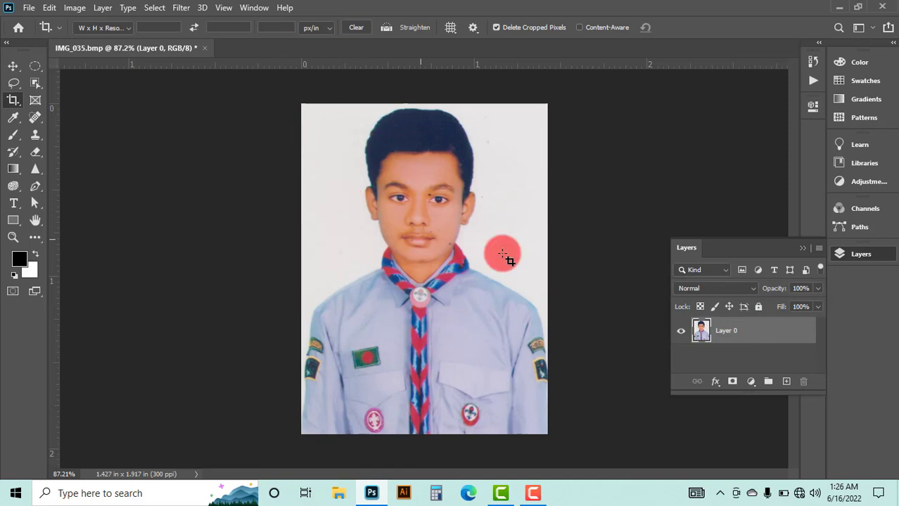
Box the whole photo with the Object Selection Tool to select the boy.
left_click(34, 84)
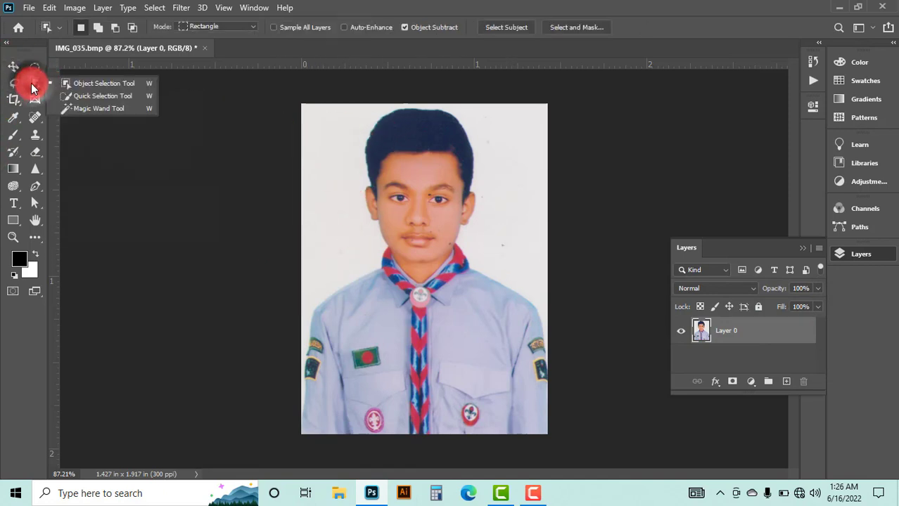
left_click(76, 82)
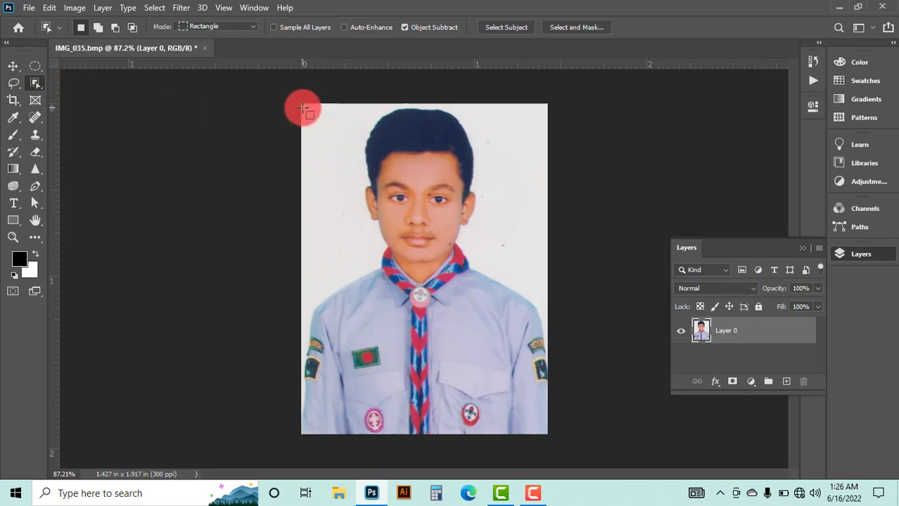
left_click_drag(302, 107, 517, 417)
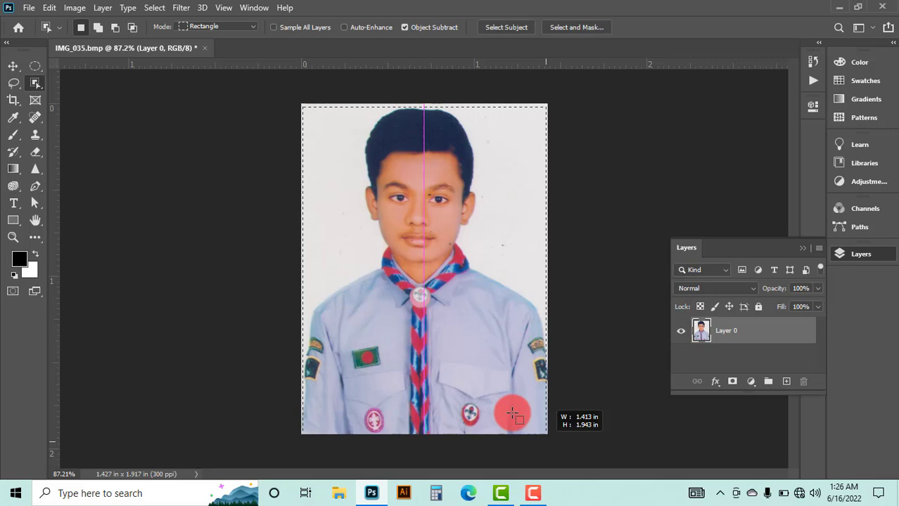
left_click_drag(513, 416, 513, 415)
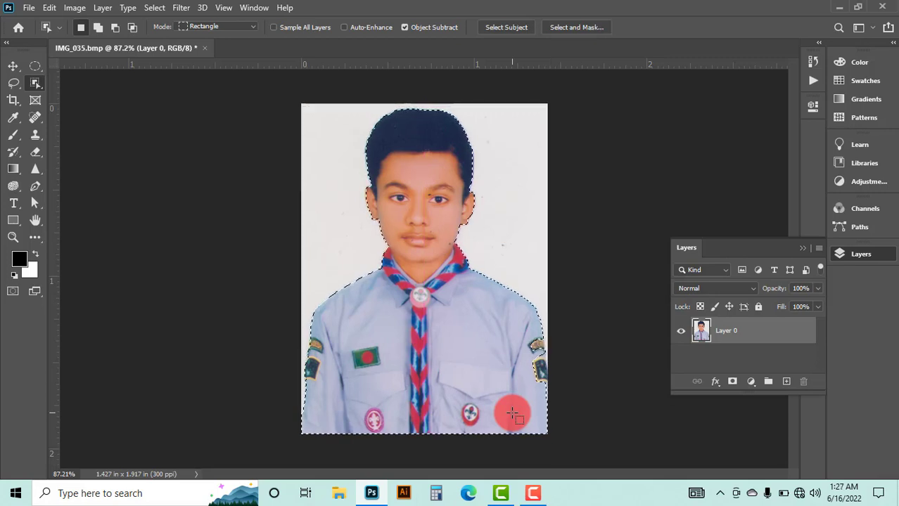
scroll(427, 223, "up", 2)
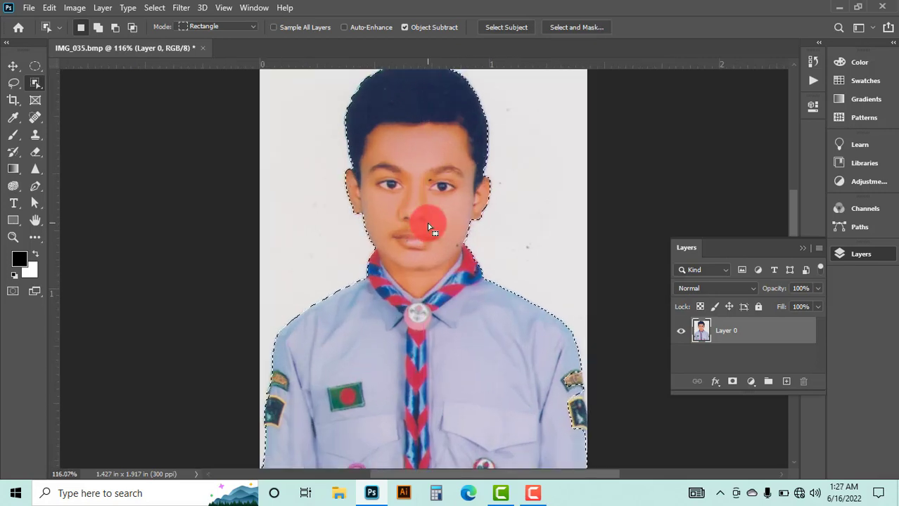
scroll(415, 229, "up", 2)
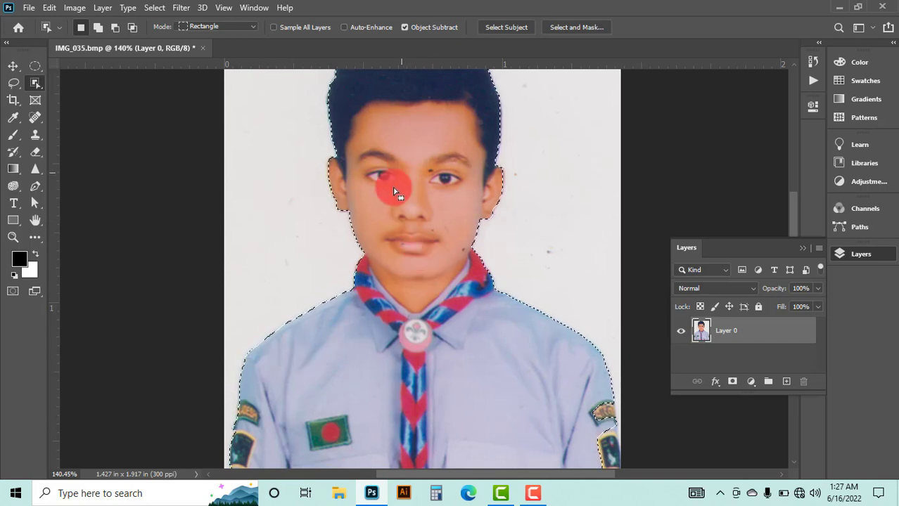
scroll(471, 296, "up", 2)
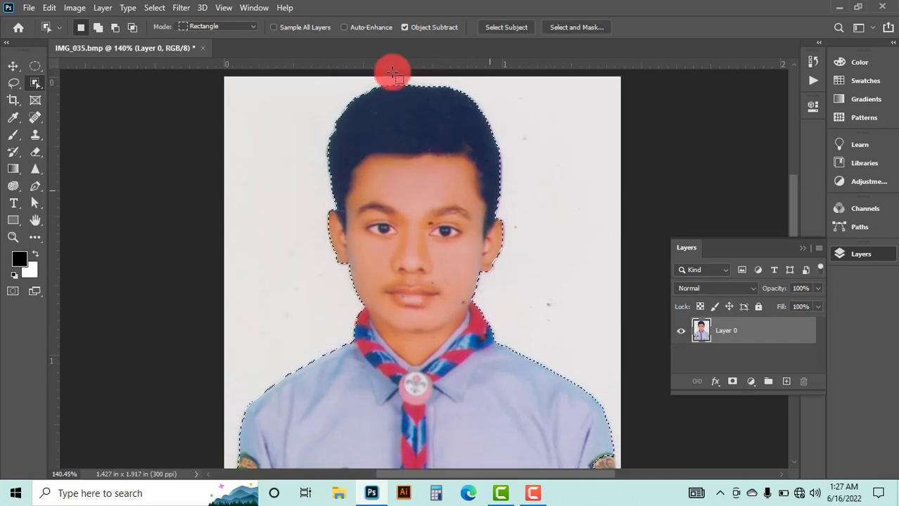
scroll(300, 262, "down", 3)
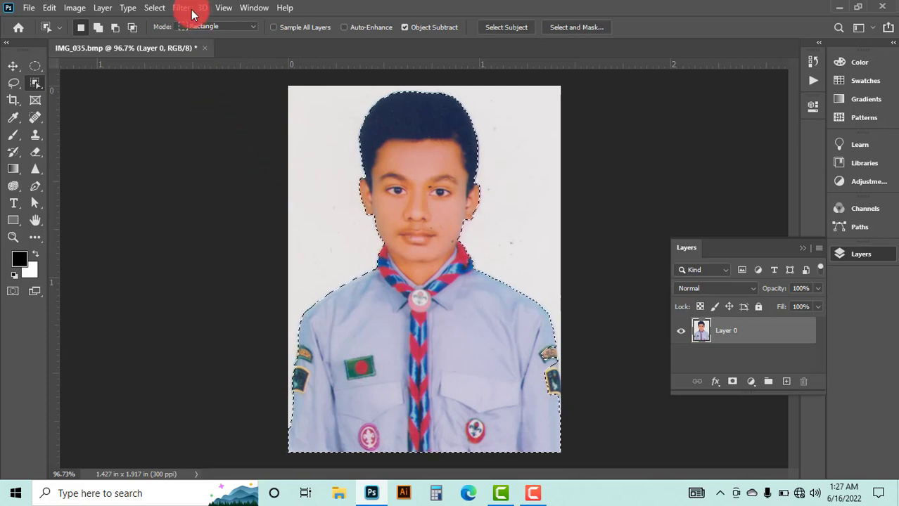
Inverse the selection, try deleting the background, and reselect around the right shoulder.
left_click(156, 8)
left_click(177, 61)
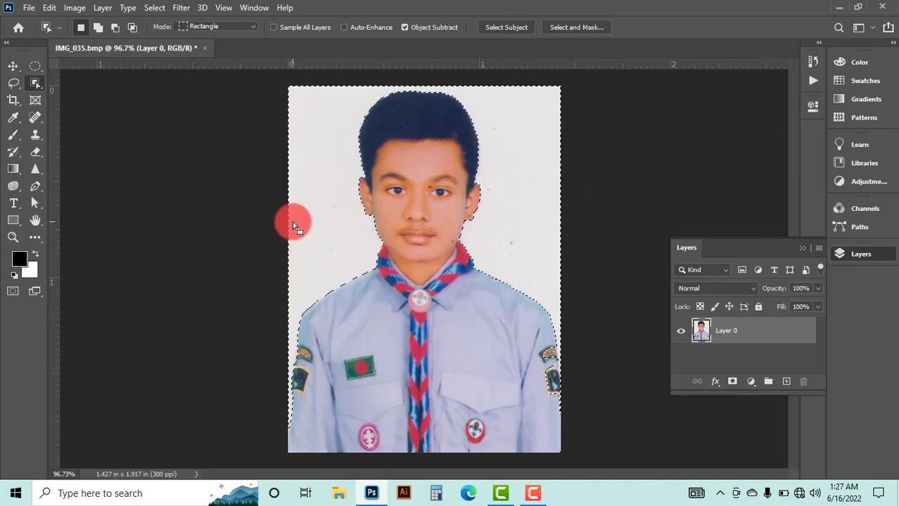
key("Delete")
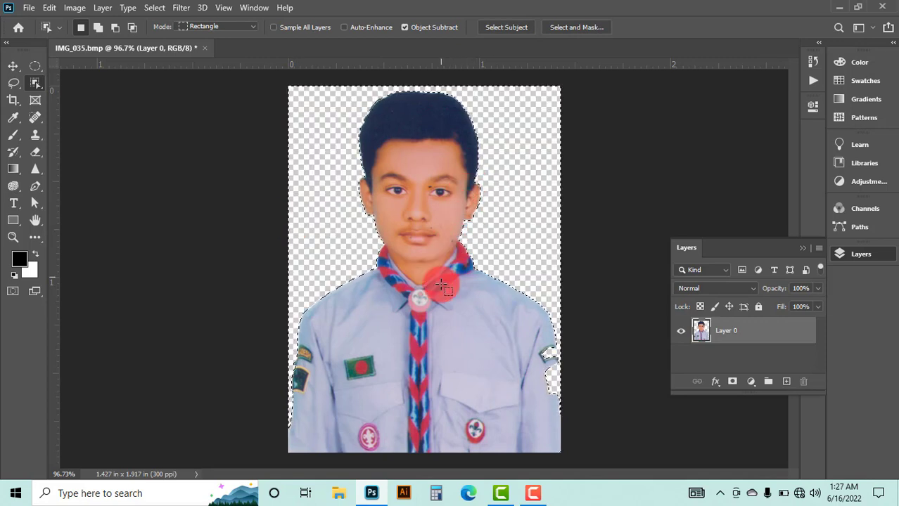
key("Delete")
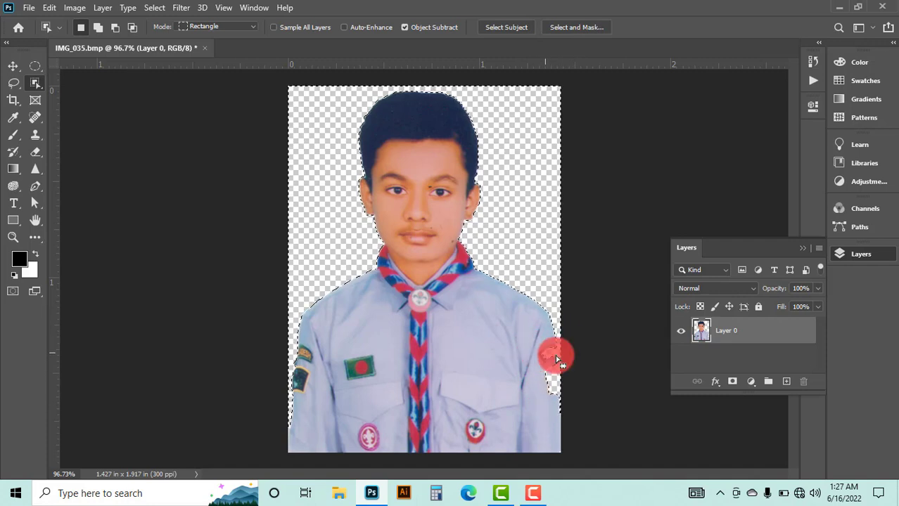
mouse_move(535, 348)
left_mouse_down()
mouse_move(578, 387)
mouse_move(567, 392)
left_mouse_up()
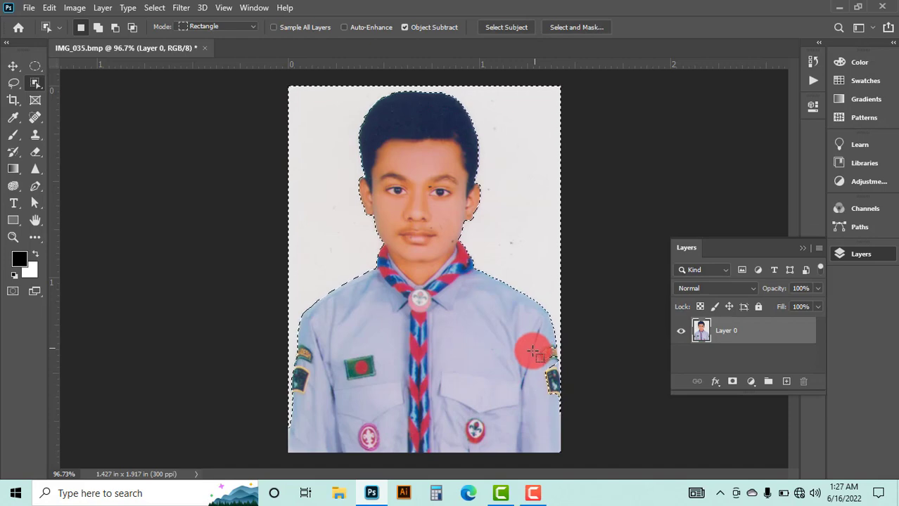
left_click_drag(533, 351, 555, 381)
Recompute and refine the selection around the sleeve badge.
scroll(575, 386, "up", 5)
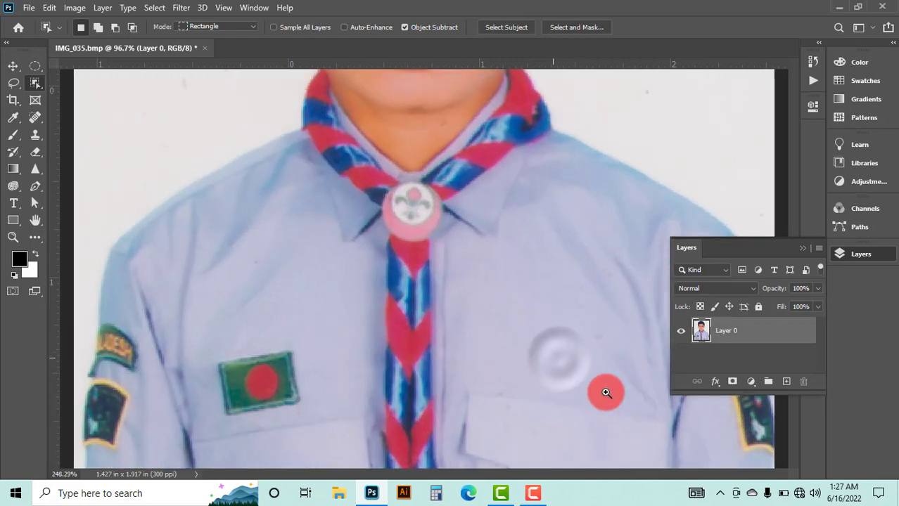
scroll(566, 350, "right", 3)
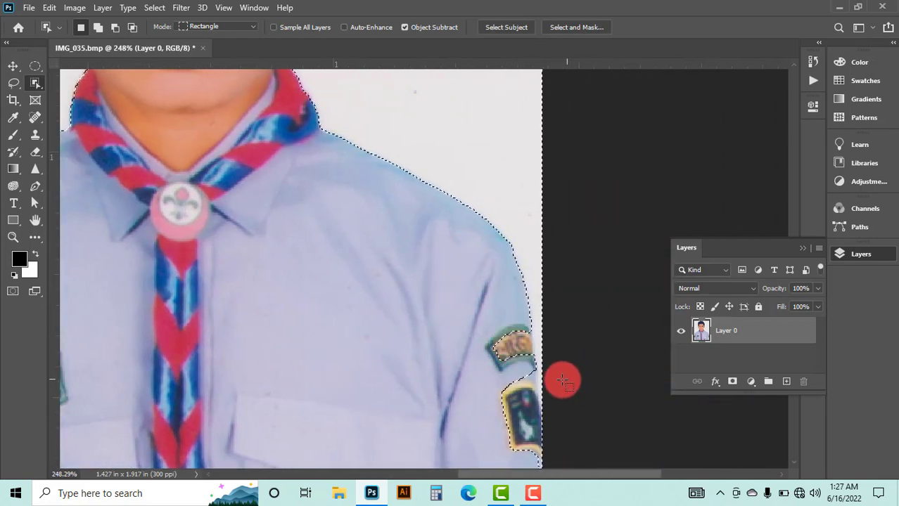
scroll(522, 359, "down", 2)
left_click(524, 366)
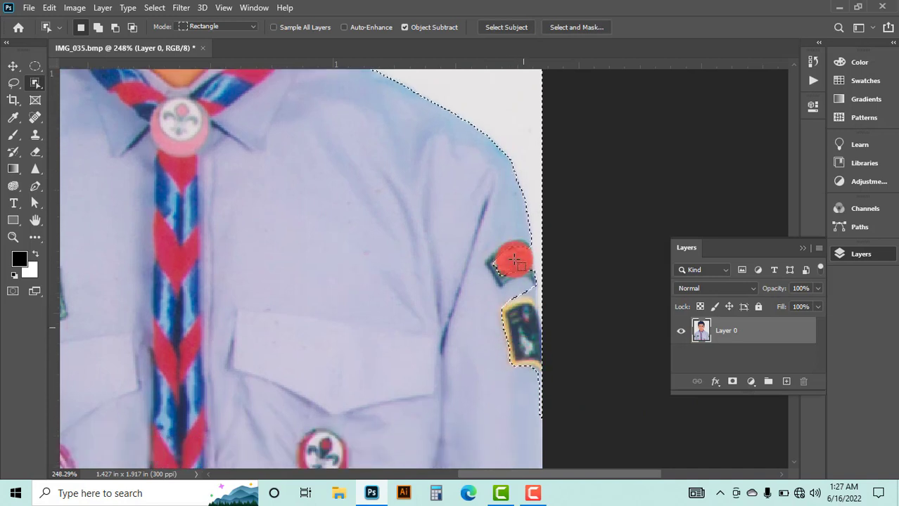
left_click_drag(291, 144, 204, 91)
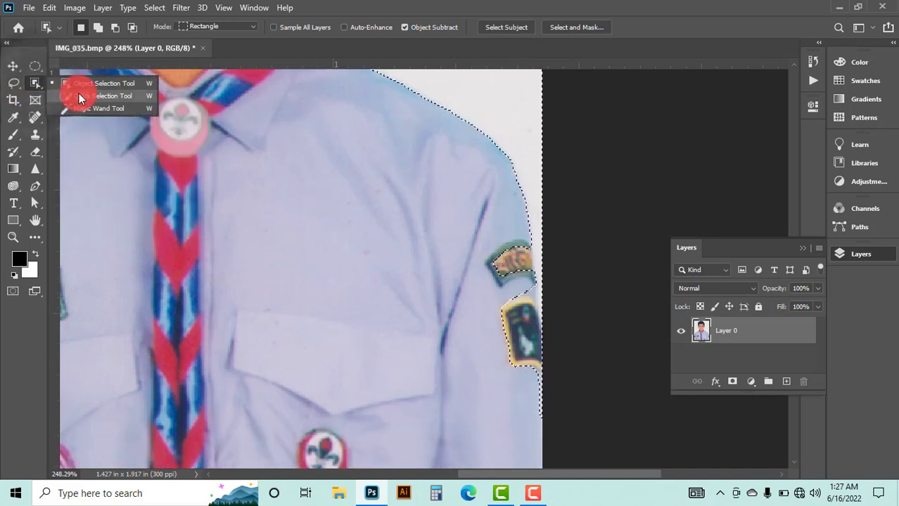
With Quick Selection at brush size 10, subtract the upper sleeve badge from the selection.
left_click_drag(38, 83, 79, 93)
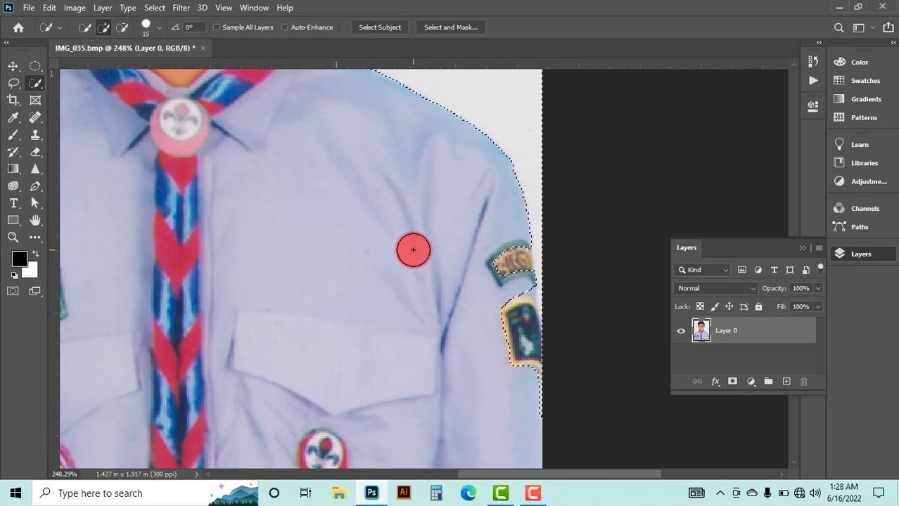
key("bracketleft")
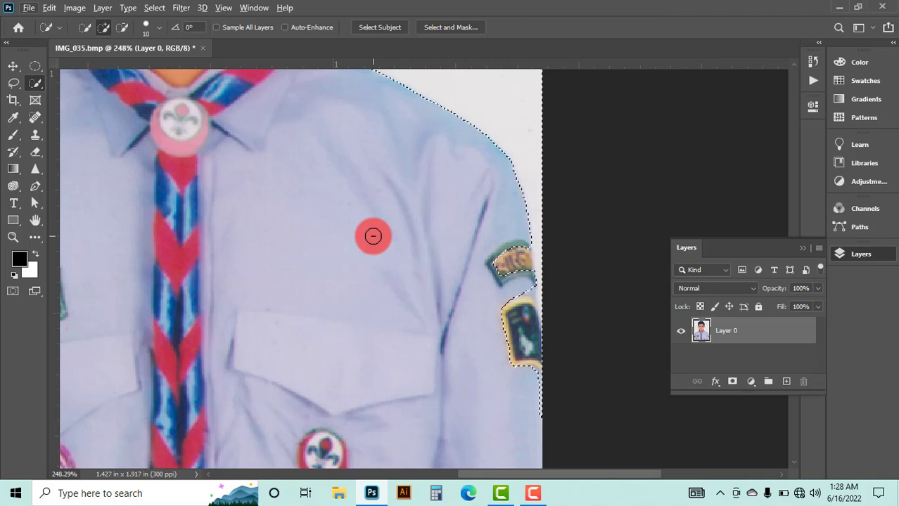
key("alt")
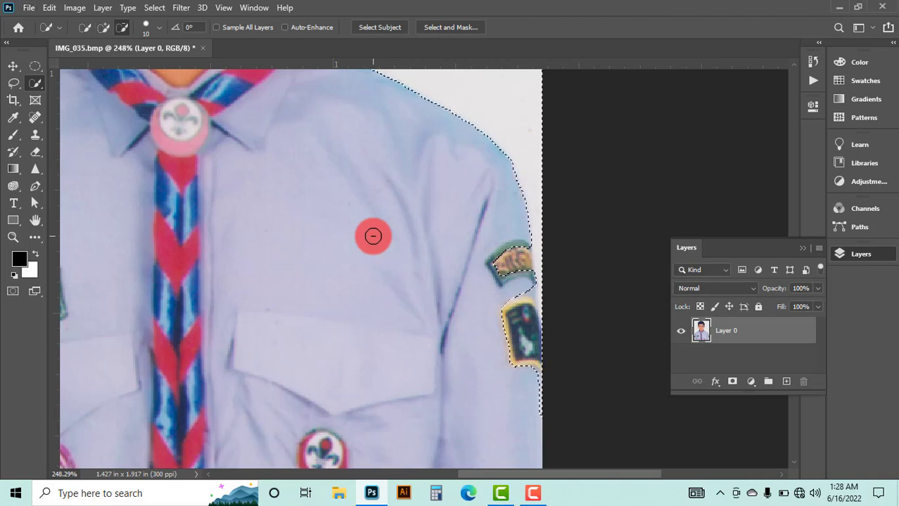
mouse_move(373, 236)
left_mouse_down()
mouse_move(453, 249)
mouse_move(494, 273)
mouse_move(506, 237)
mouse_move(511, 282)
mouse_move(570, 382)
mouse_move(496, 312)
mouse_move(548, 416)
mouse_move(514, 339)
mouse_move(543, 380)
left_mouse_up()
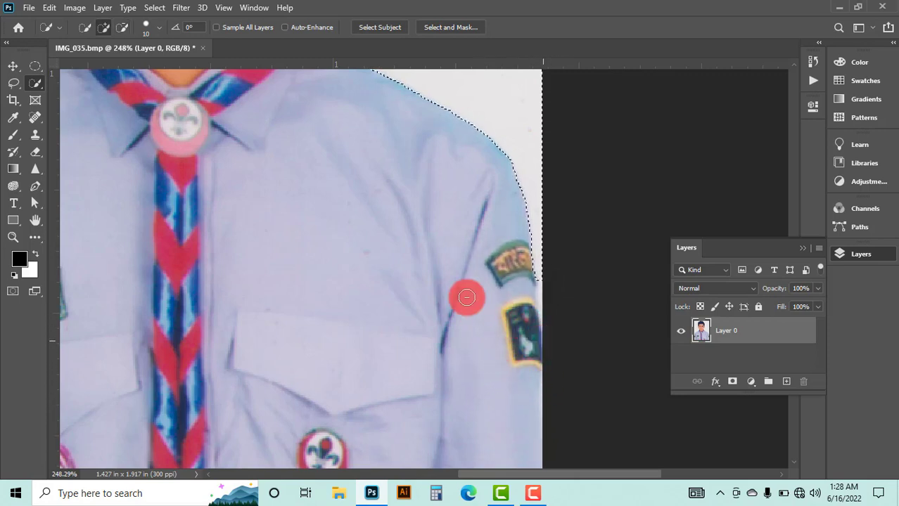
scroll(441, 282, "down", 2)
scroll(441, 281, "down", 2)
scroll(343, 237, "up", 2)
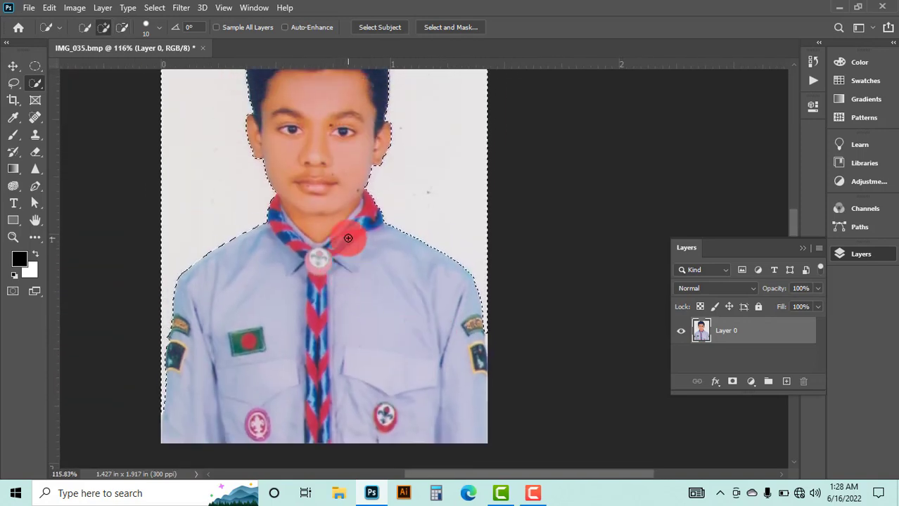
scroll(345, 237, "up", 1)
Delete the selected white background, leaving a transparent Layer 0, then deselect.
key("Delete")
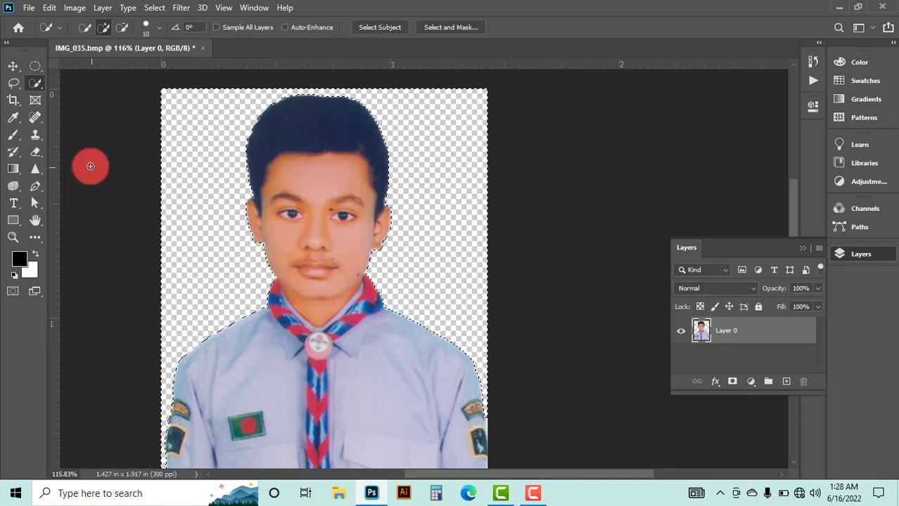
left_click(13, 66)
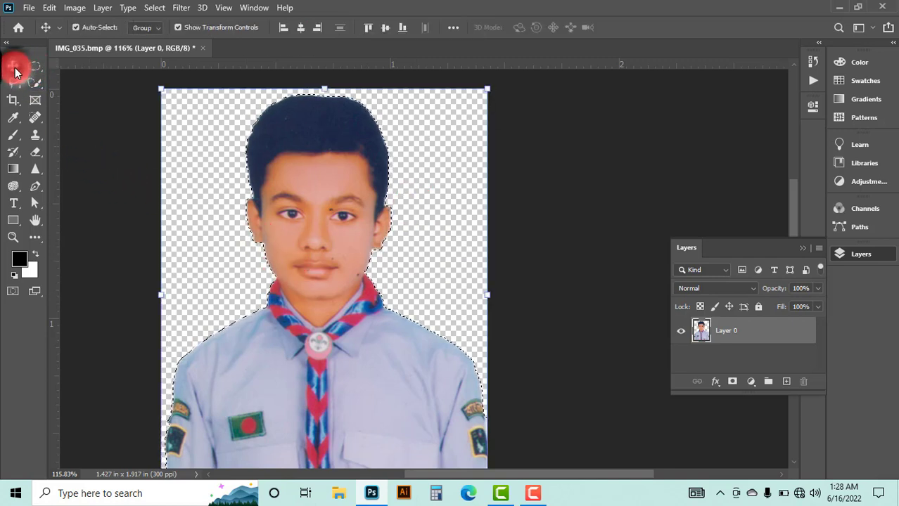
left_click(154, 7)
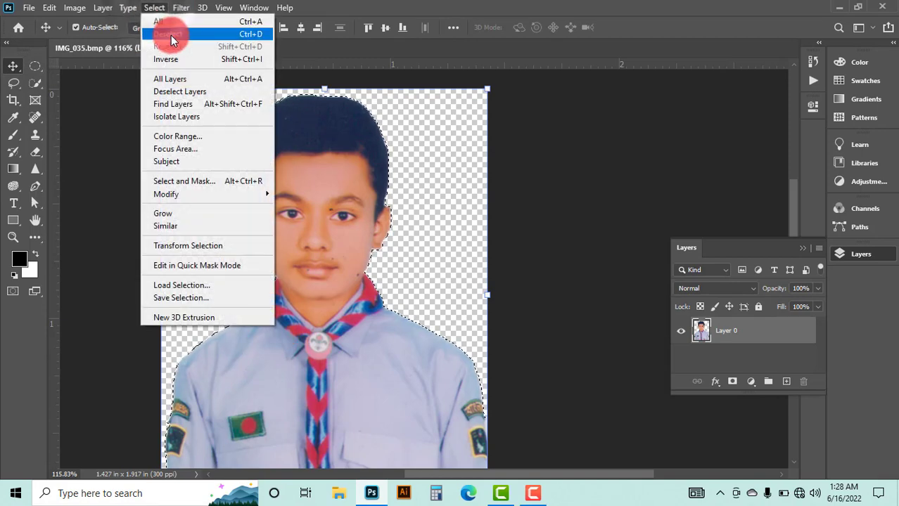
left_click(171, 35)
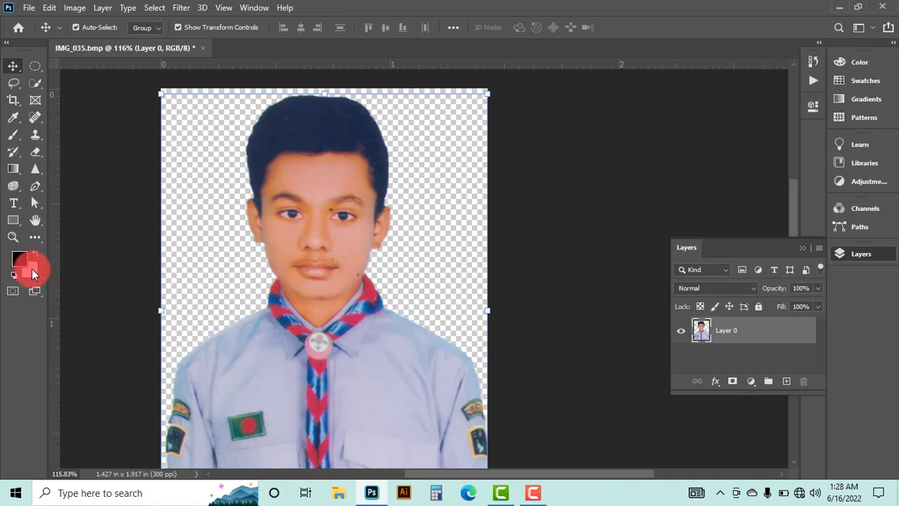
Add a new empty Layer 1 beneath the photo layer and make it active.
left_click(787, 382)
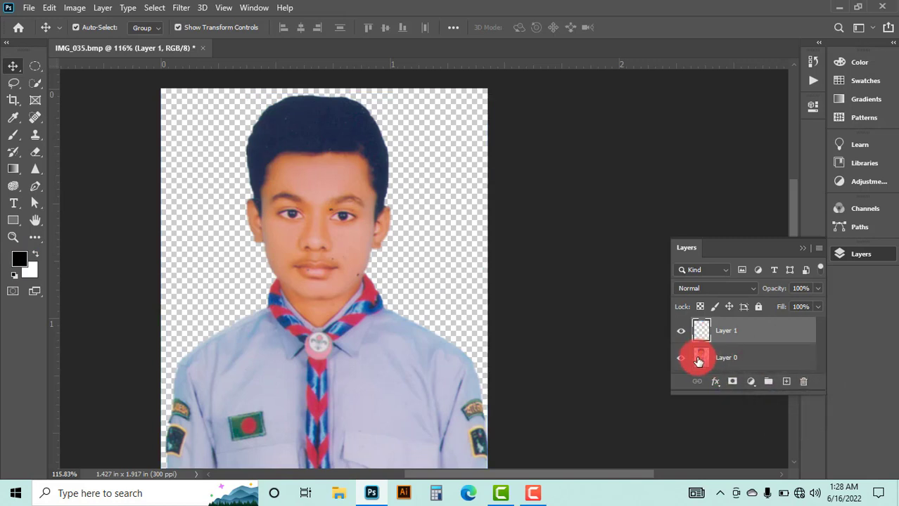
left_click_drag(699, 361, 695, 327)
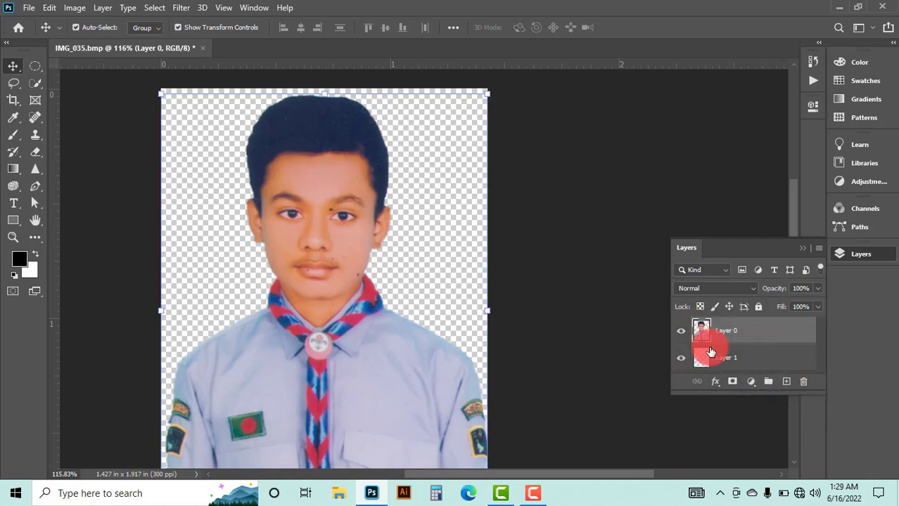
left_click(706, 363)
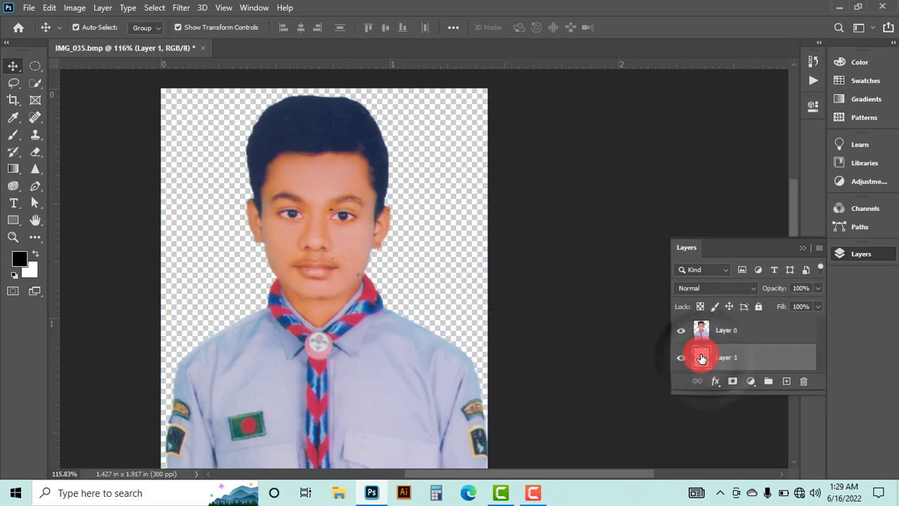
Set the foreground colour to pure white (ffffff).
left_click(31, 271)
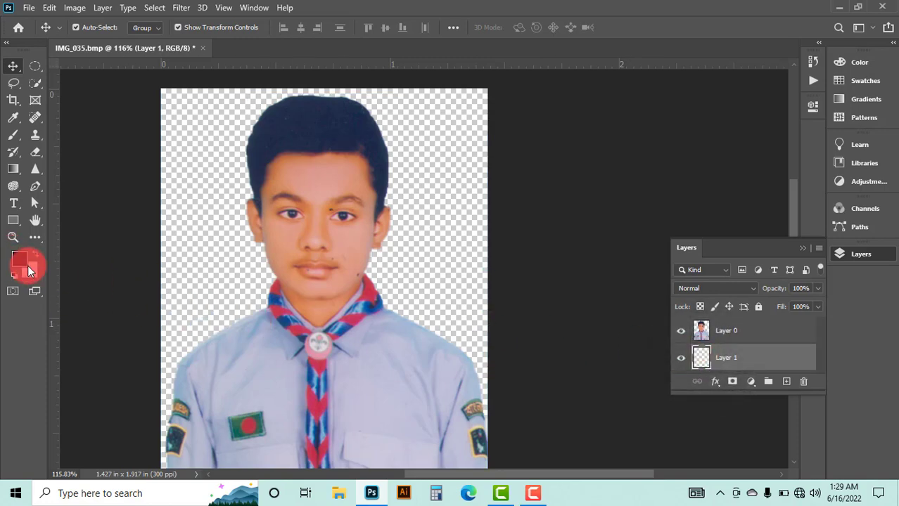
left_click(20, 257)
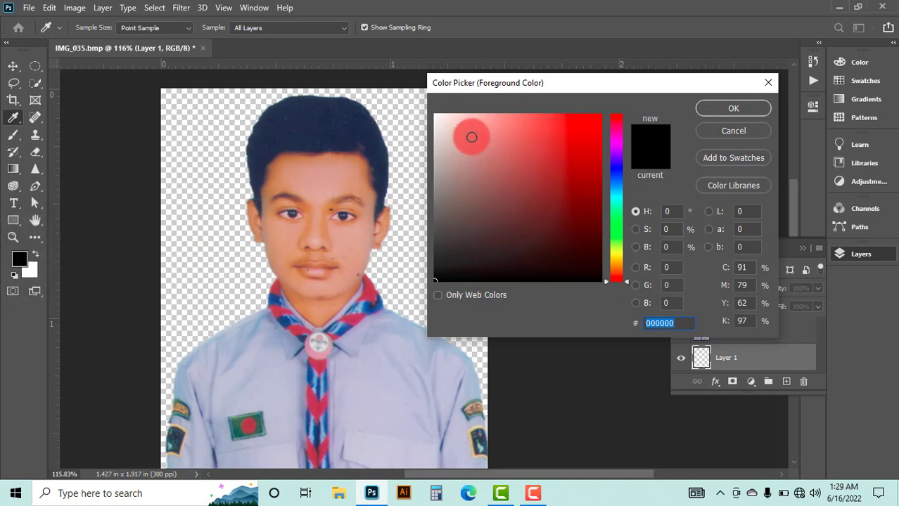
left_click(444, 118)
left_click_drag(443, 118, 427, 110)
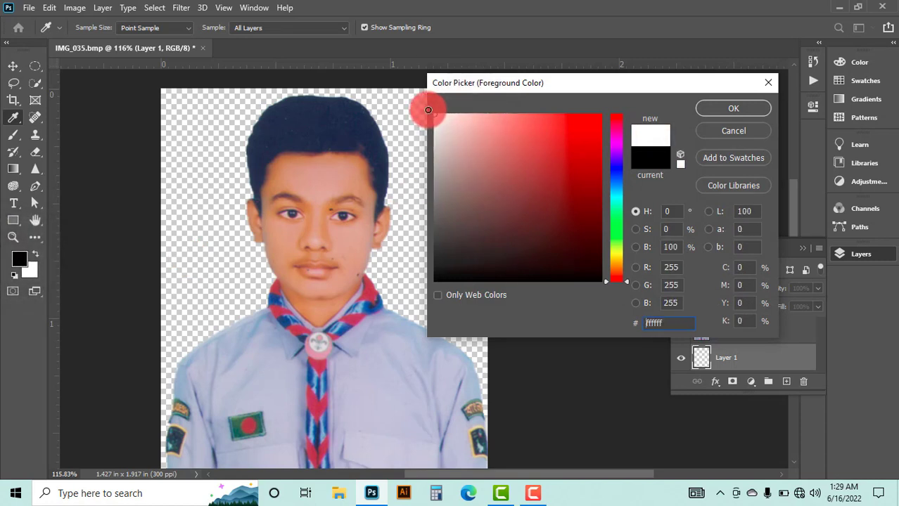
left_click(673, 281)
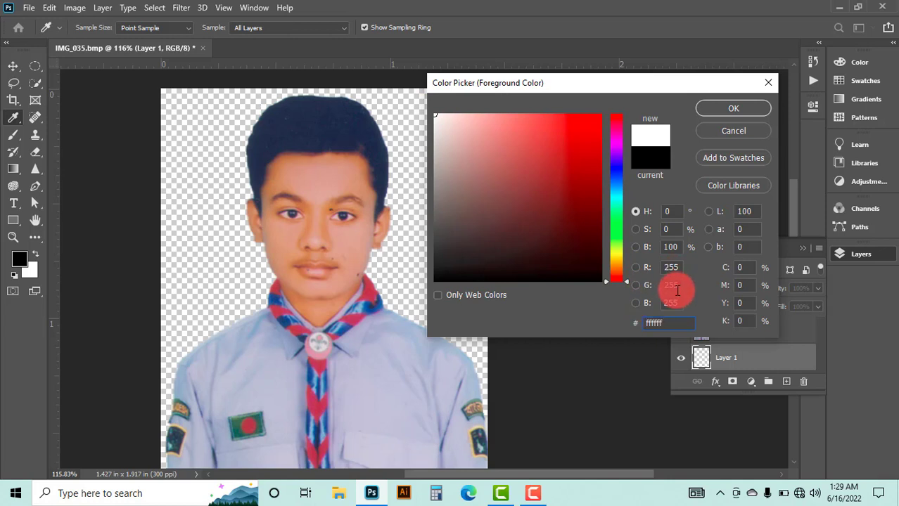
left_click(717, 169)
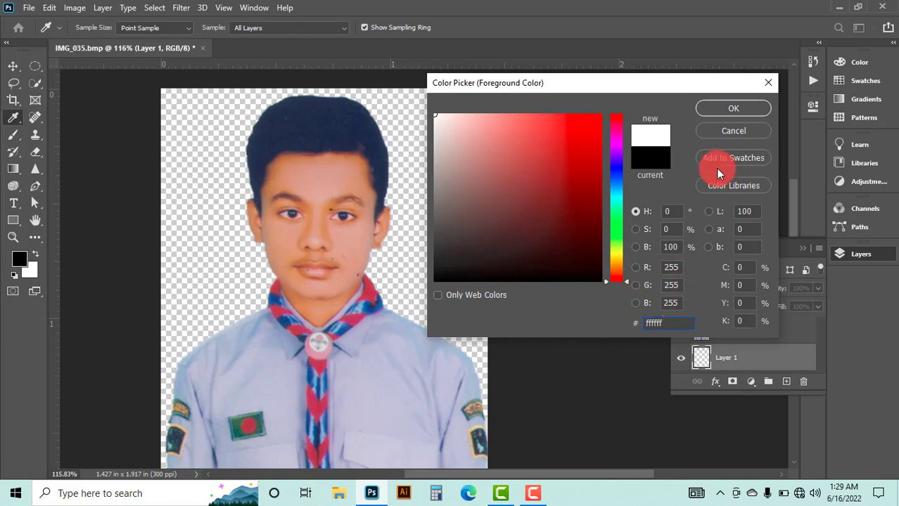
left_click(730, 113)
key("v")
left_click(715, 360)
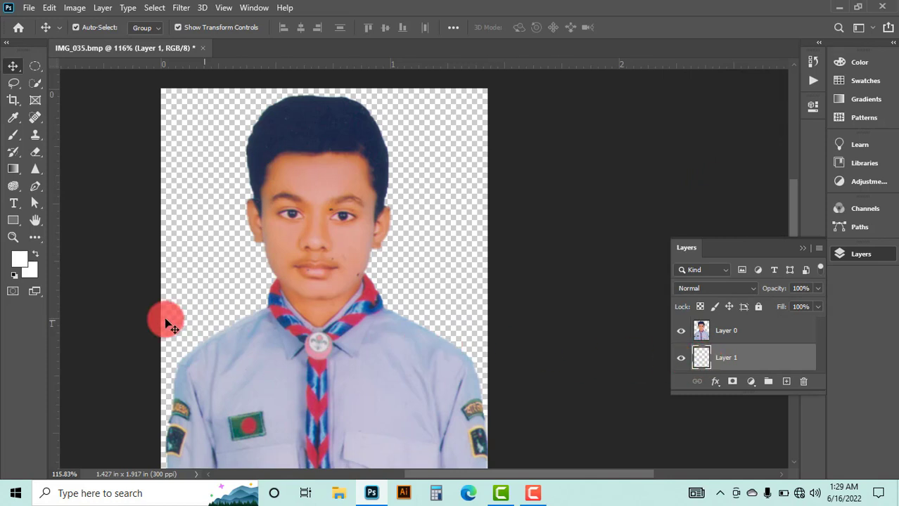
left_click(21, 262)
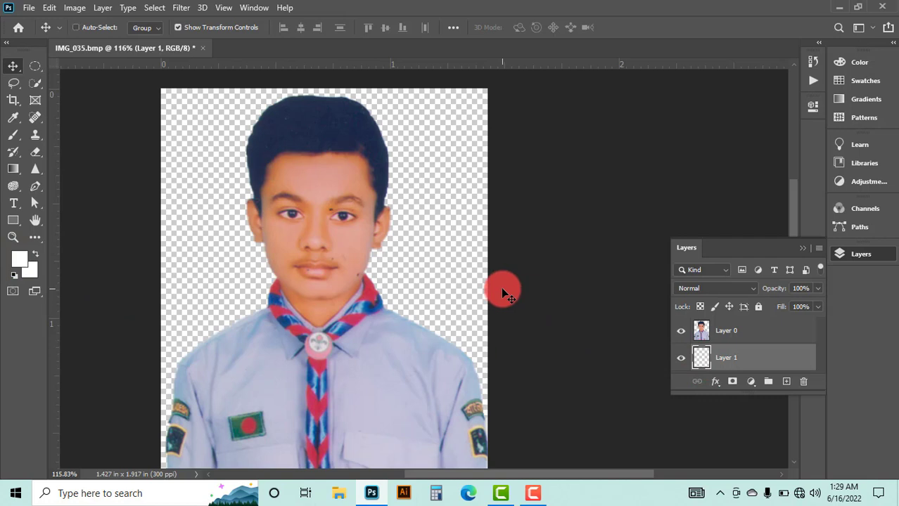
Fill Layer 1 with the white foreground colour using Alt+Backspace.
key("alt+BackSpace")
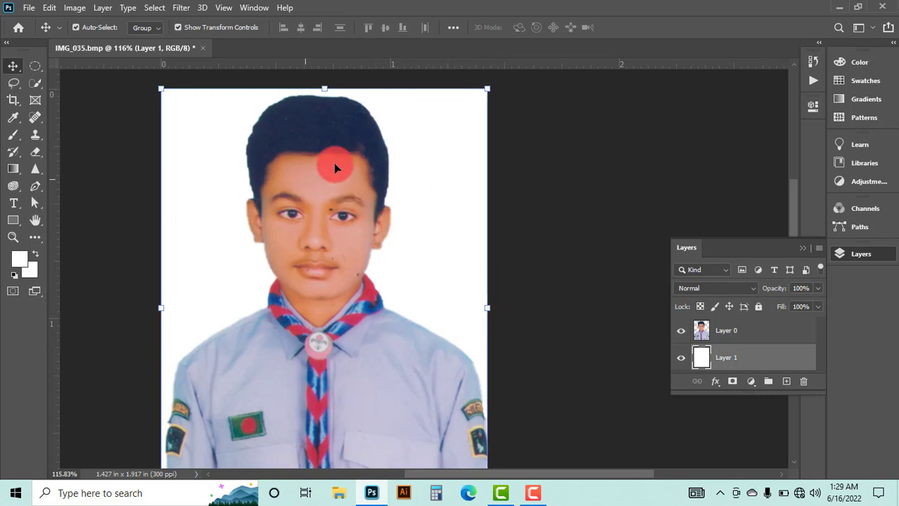
scroll(542, 216, "down", 1)
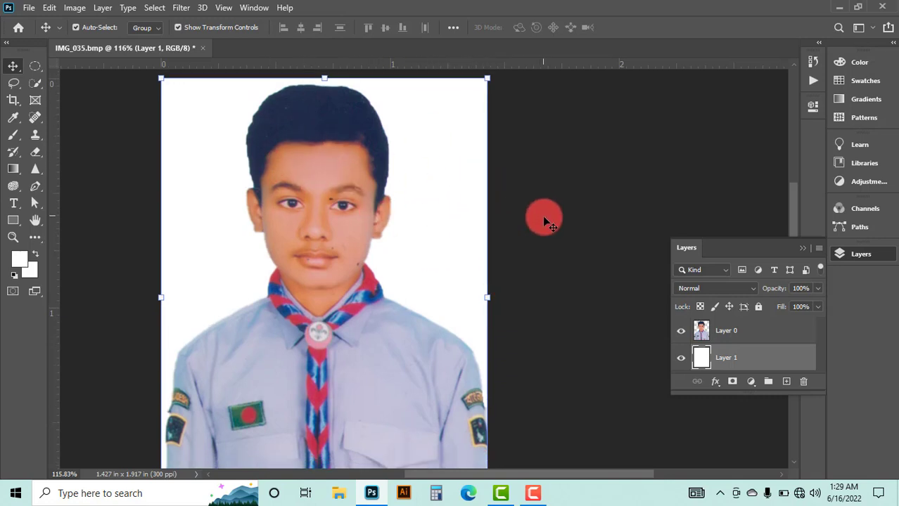
scroll(542, 217, "down", 1)
scroll(543, 217, "down", 1)
scroll(543, 216, "down", 1)
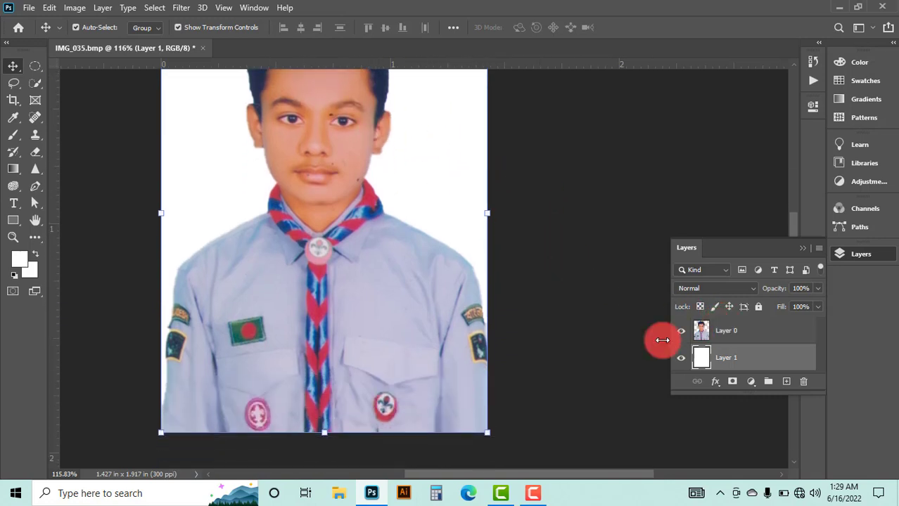
scroll(577, 292, "up", 1)
scroll(458, 271, "up", 2)
scroll(372, 229, "up", 1)
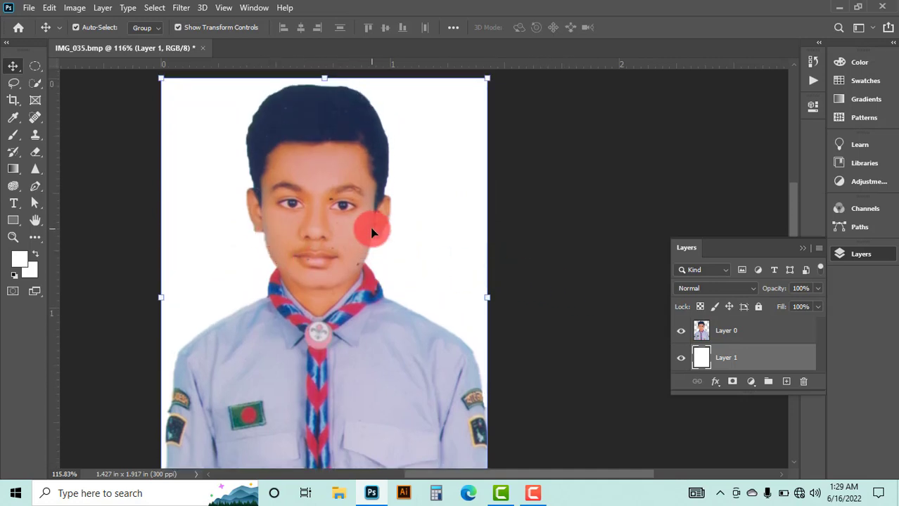
Reselect the photo layer Layer 0 and fit the whole image on screen.
left_click(701, 330)
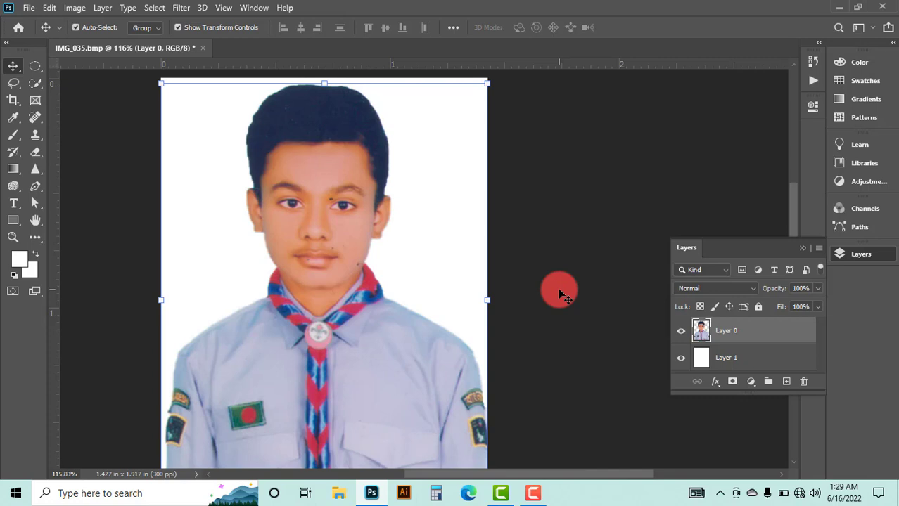
key("ctrl+z")
key("ctrl+shift+z")
key("ctrl+z")
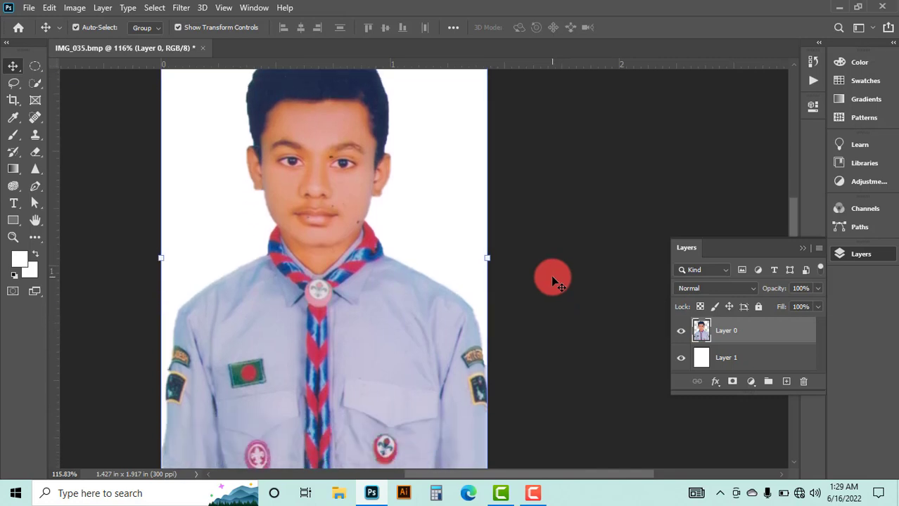
key("ctrl+z")
key("ctrl+shift+z")
key("ctrl+shift+z")
key("ctrl+0")
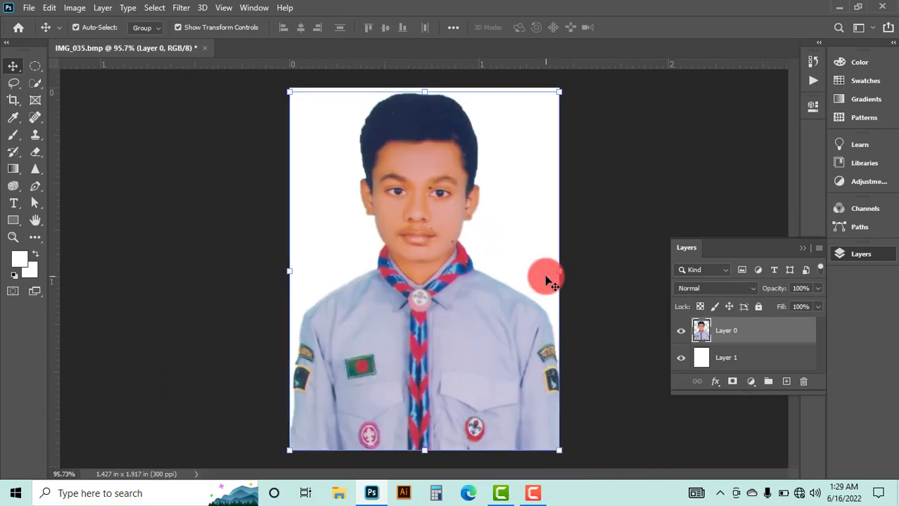
left_click_drag(546, 280, 519, 250)
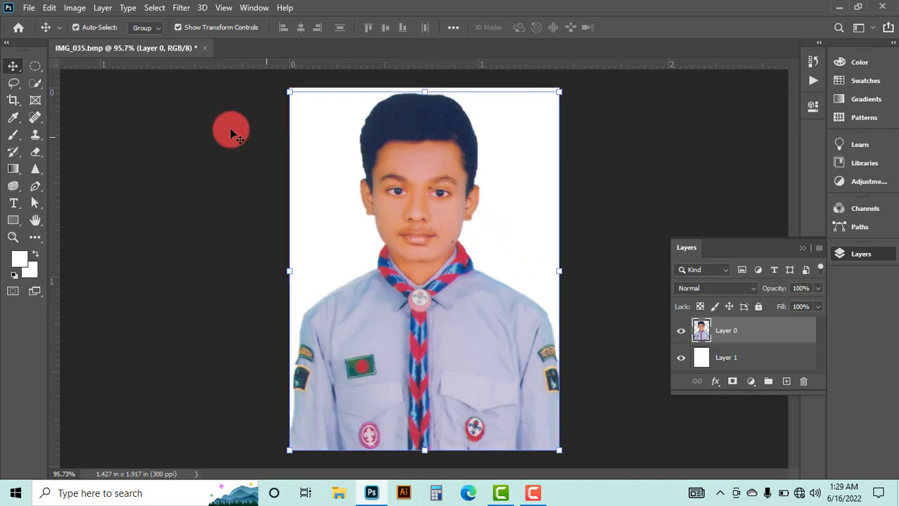
Brighten the photo with a Curves adjustment lifting midtones from input 119 to output 140.
left_click(75, 8)
mouse_move(95, 42)
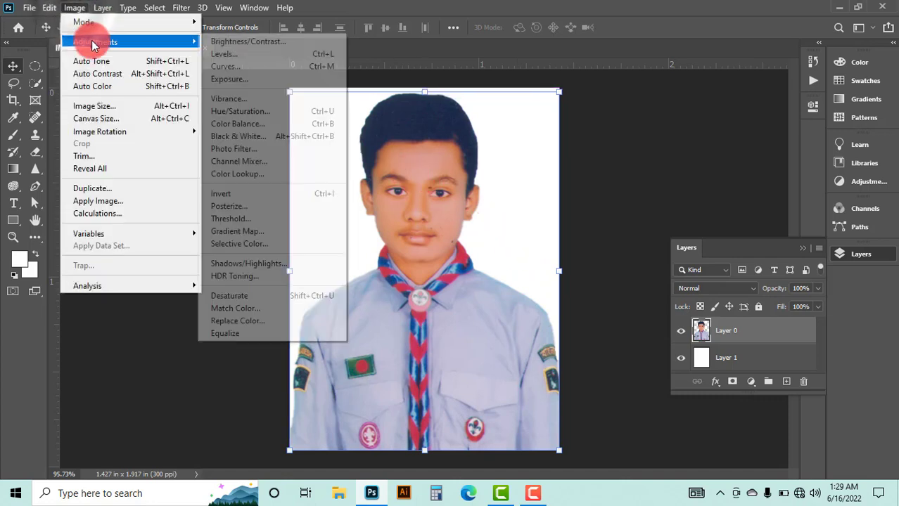
left_click(259, 65)
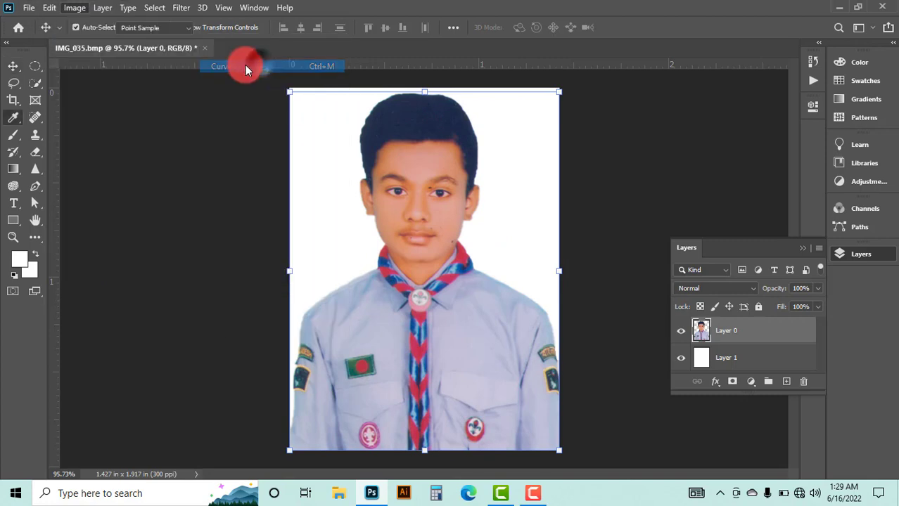
left_click_drag(358, 47, 692, 122)
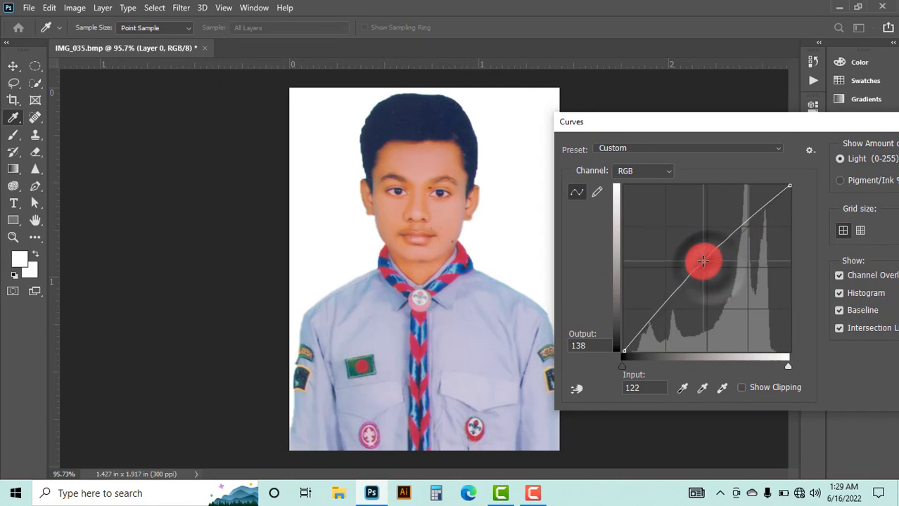
left_click_drag(707, 266, 700, 260)
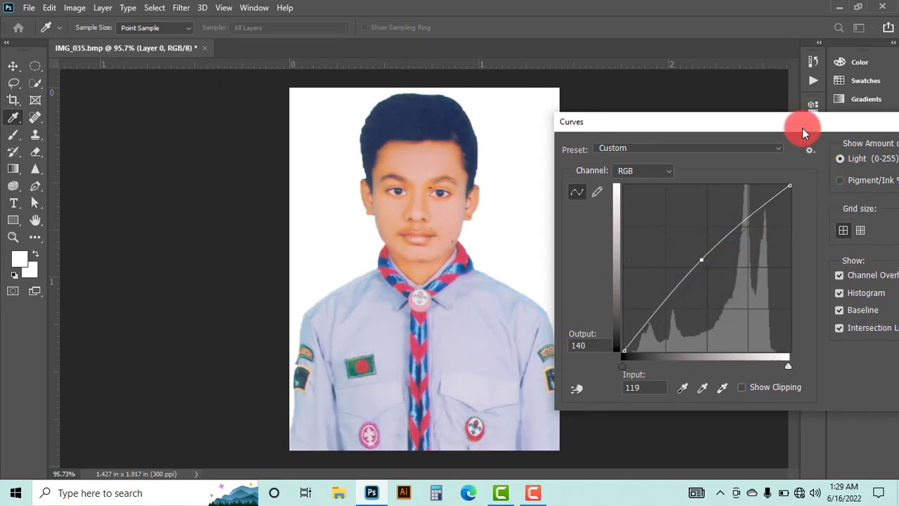
key("Return")
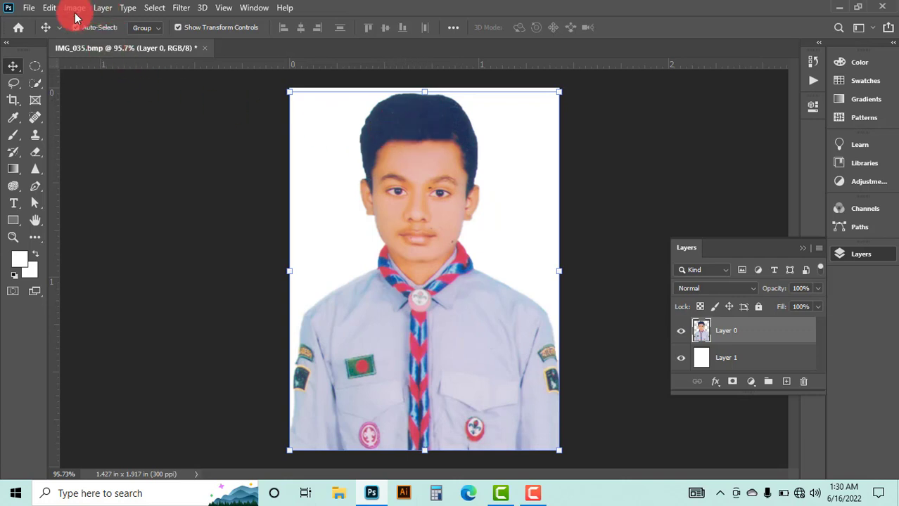
Raise the Levels black input to 19 to deepen the photo's shadows.
key("ctrl+l")
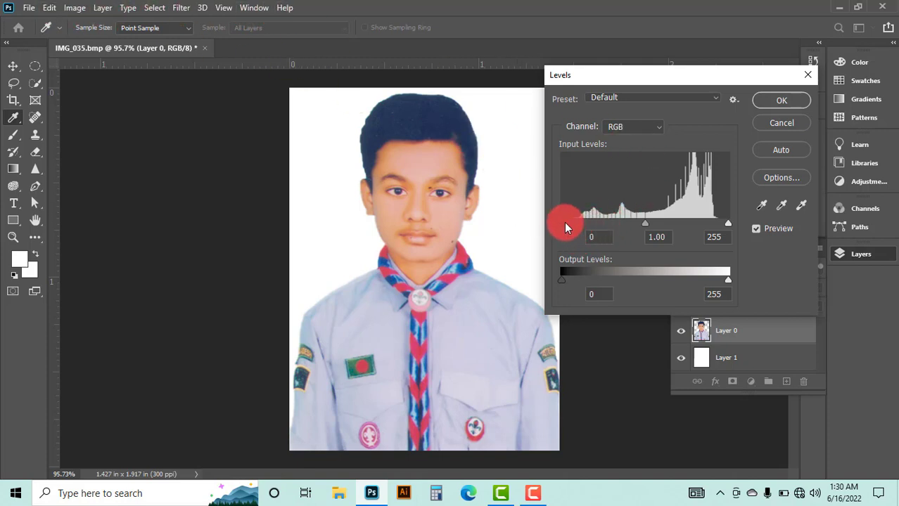
left_click_drag(559, 223, 573, 221)
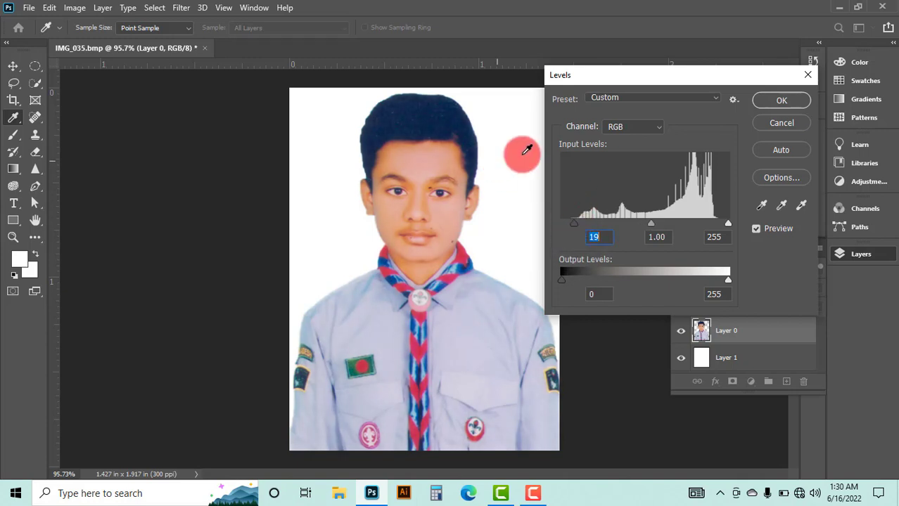
left_click(781, 100)
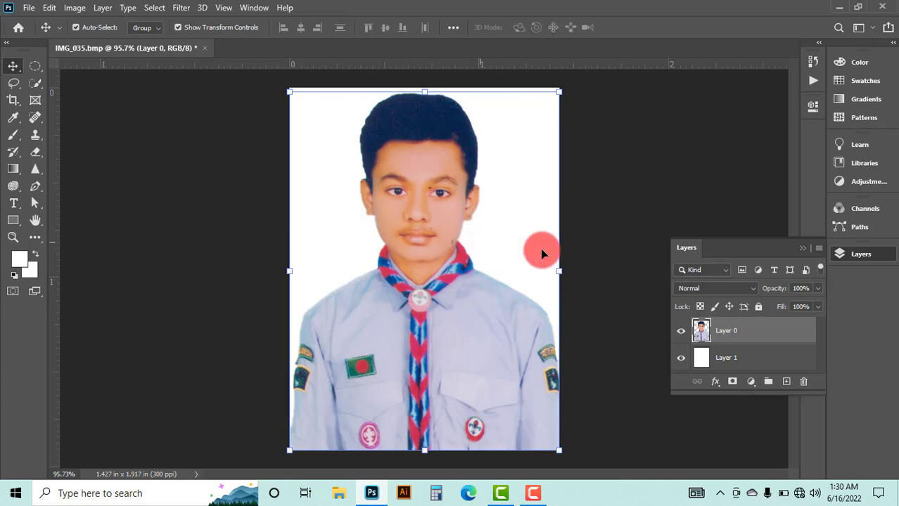
Select both Layer 0 and the white Layer 1 and merge them.
left_click(617, 189)
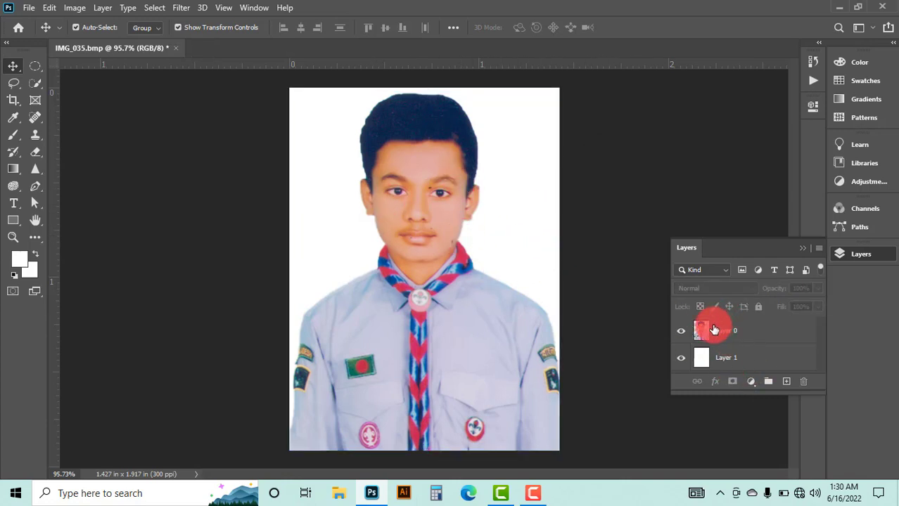
left_click_drag(713, 331, 731, 347)
left_click(735, 341)
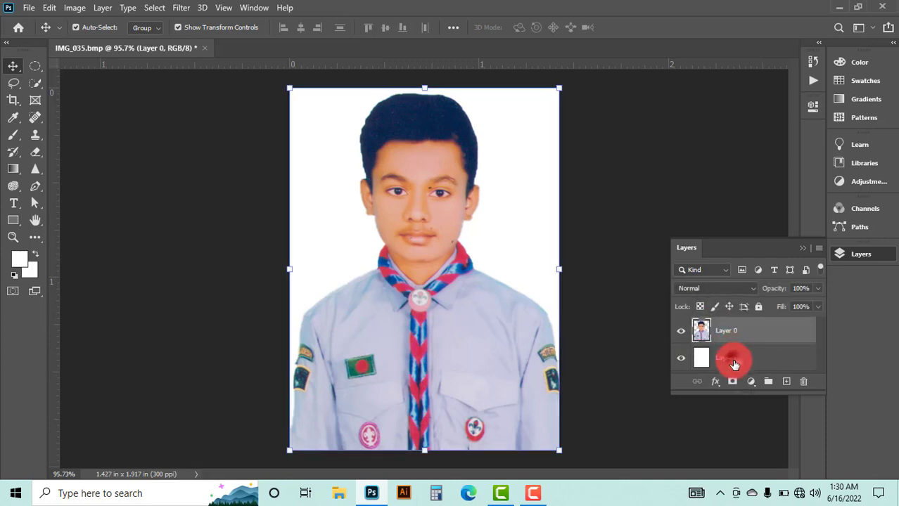
left_click(735, 364, "shift")
right_click(738, 336)
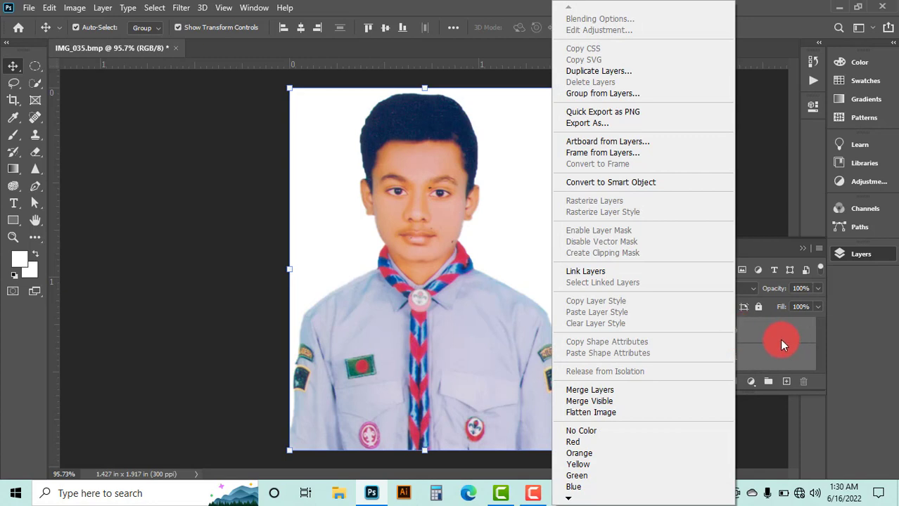
left_click(636, 389)
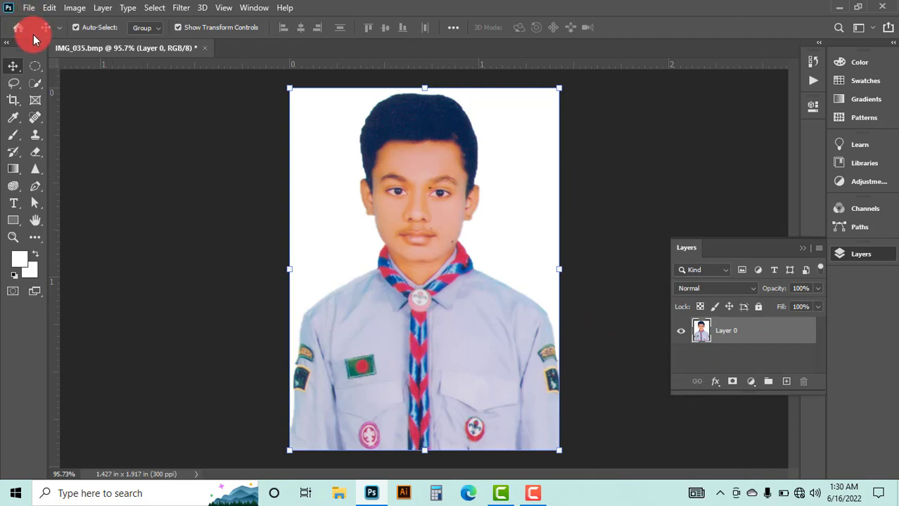
Create a new blank A4 document (210 x 297 mm) at 300 ppi.
left_click(28, 12)
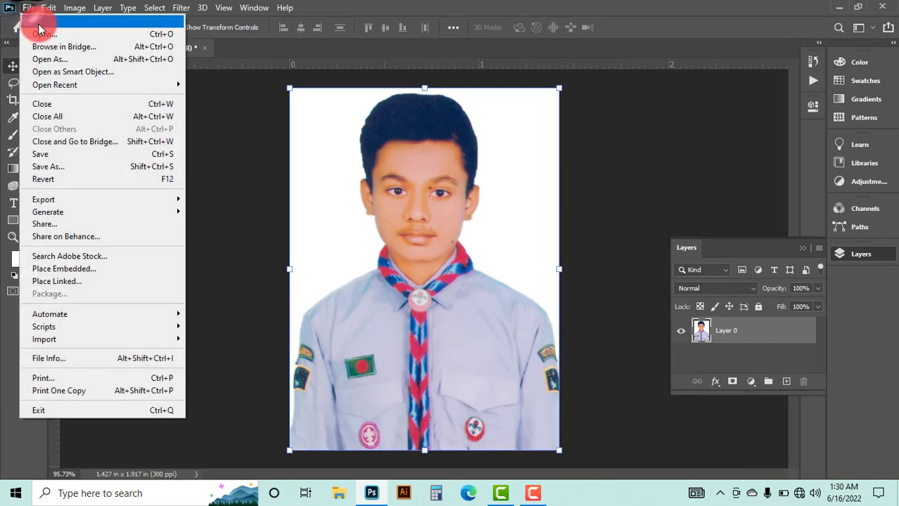
left_click(28, 30)
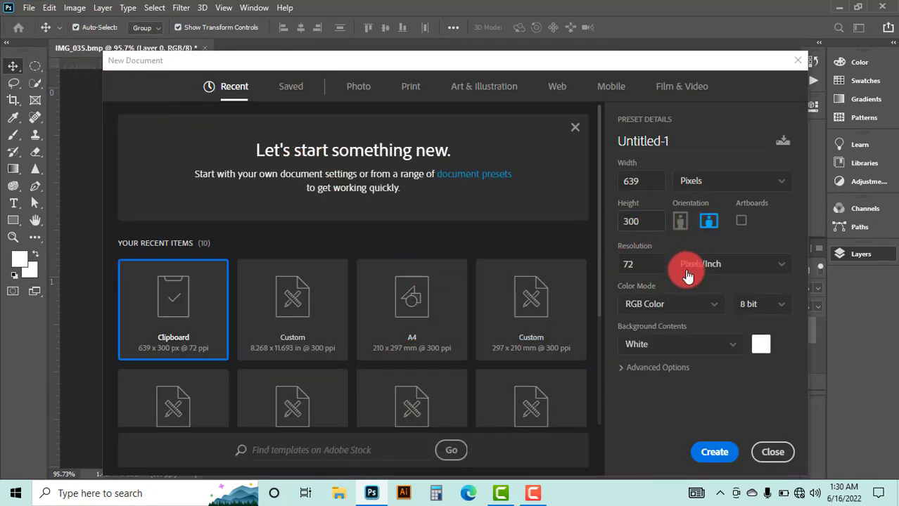
left_click(450, 308)
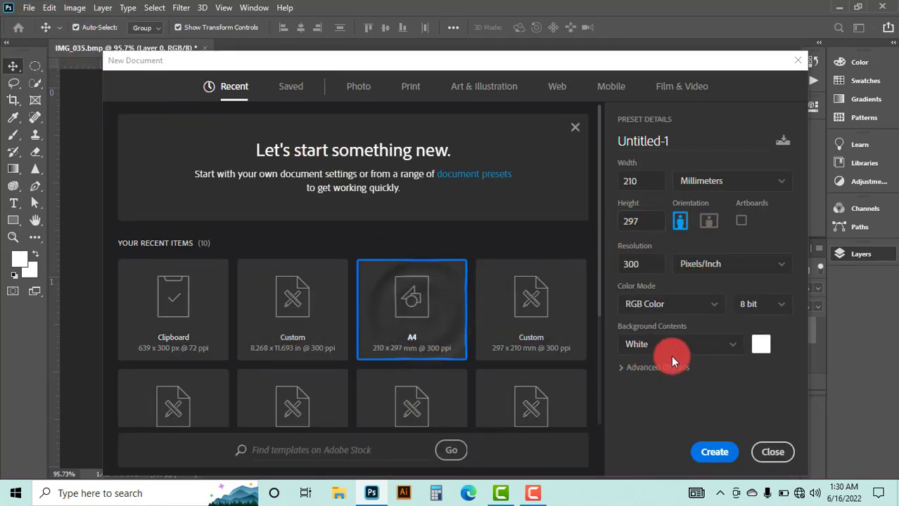
left_click(627, 268)
left_click(707, 458)
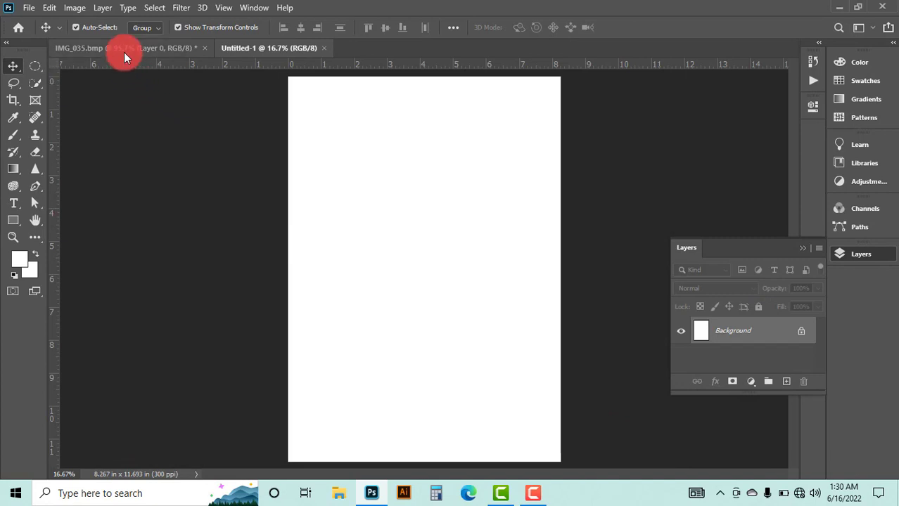
Return to IMG_035.bmp, discarding the trial drag of the photo onto the A4 page.
left_click(124, 49)
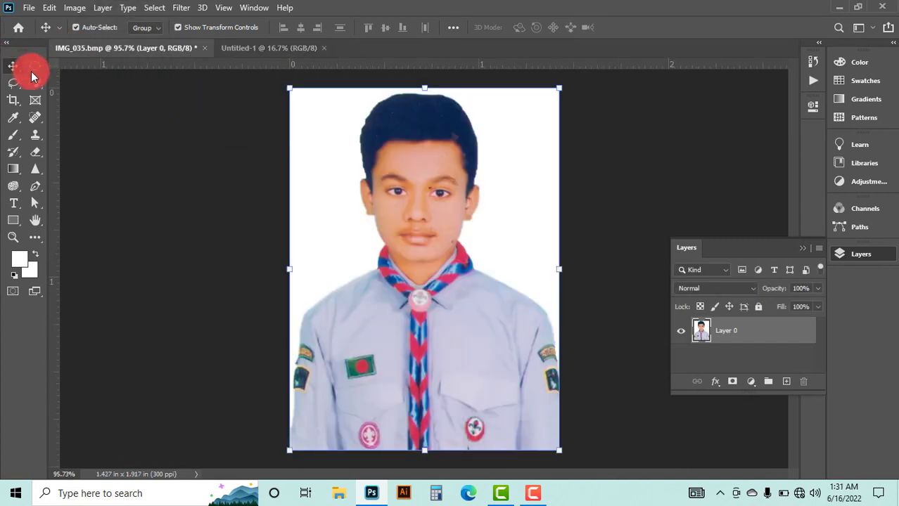
left_click_drag(404, 139, 281, 49)
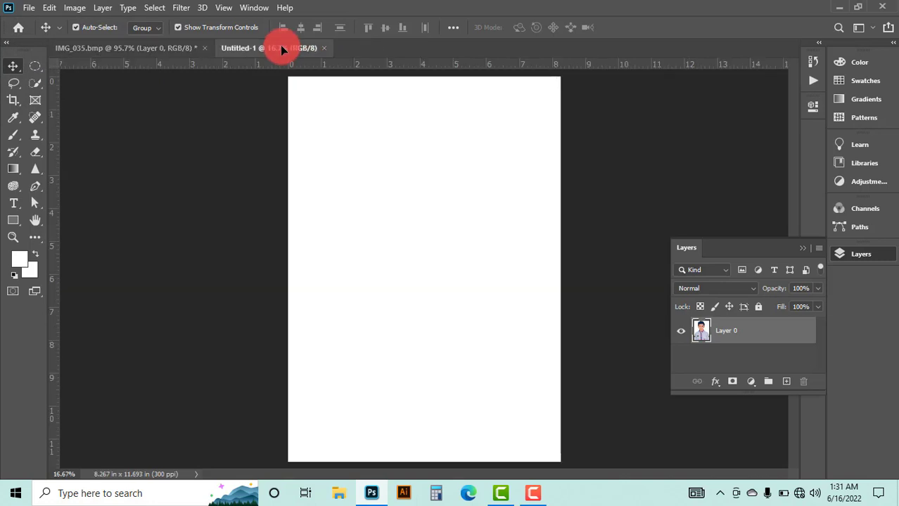
mouse_move(280, 45)
left_mouse_down()
mouse_move(355, 167)
mouse_move(402, 171)
mouse_move(343, 121)
mouse_move(369, 152)
left_mouse_up()
key("Delete")
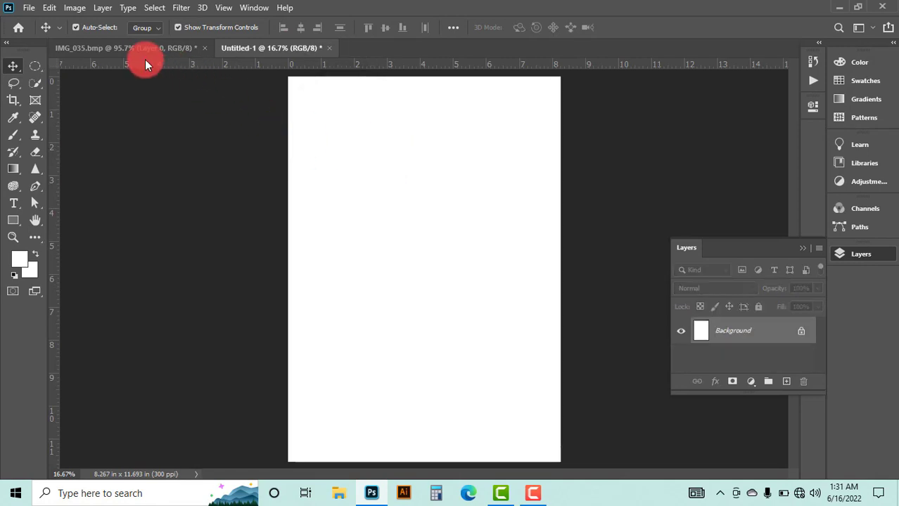
left_click(138, 50)
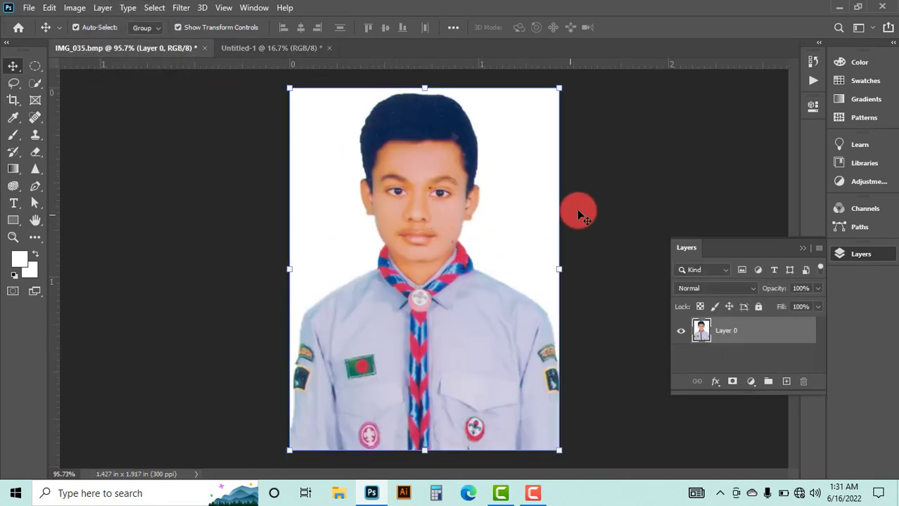
left_click(623, 197)
Crop the portrait to 40 mm x 50 mm at 300 px/in, centring the face in the frame.
left_click(12, 102)
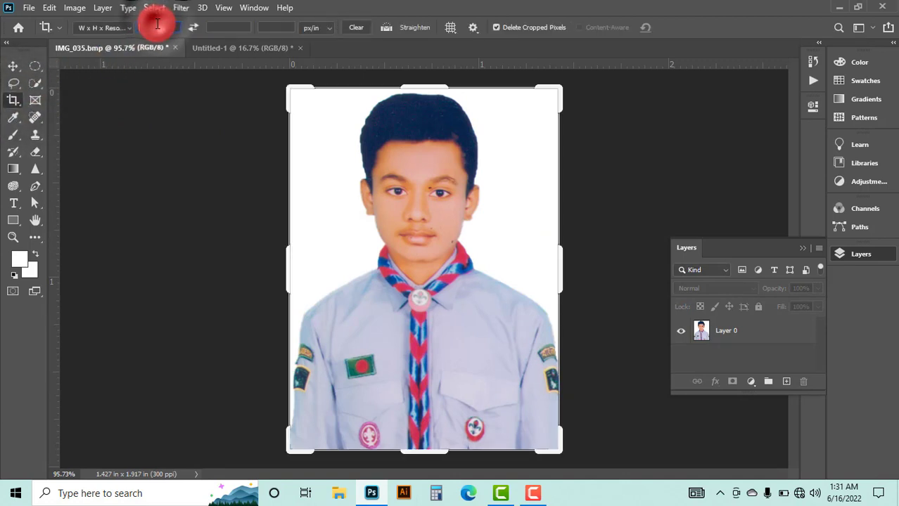
left_click(158, 25)
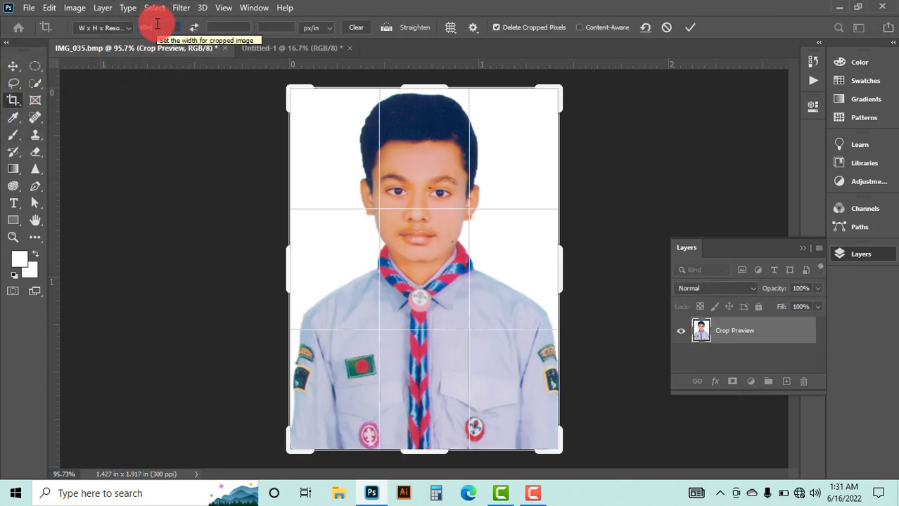
key("Tab")
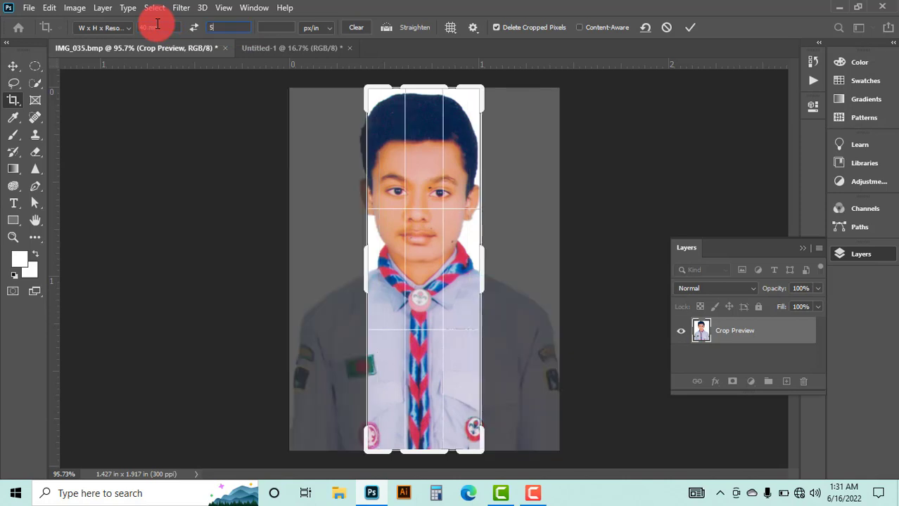
type("50mm")
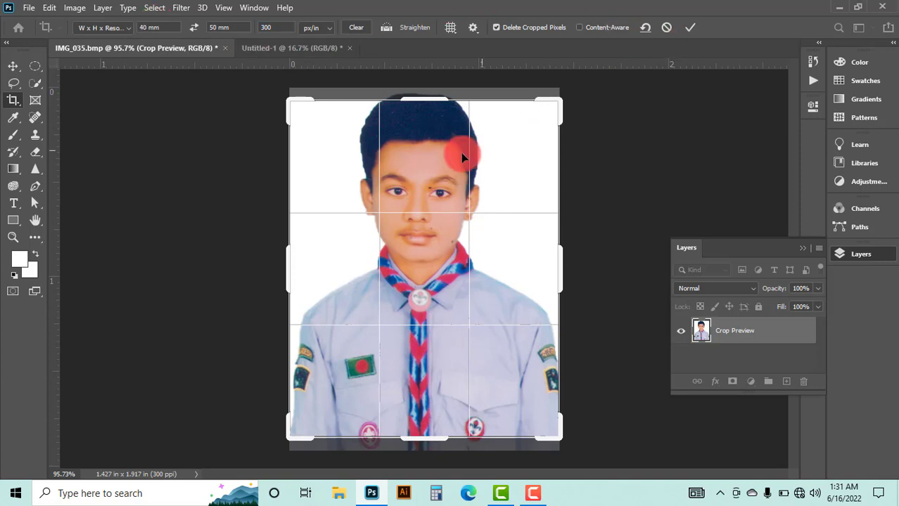
left_click_drag(438, 153, 439, 161)
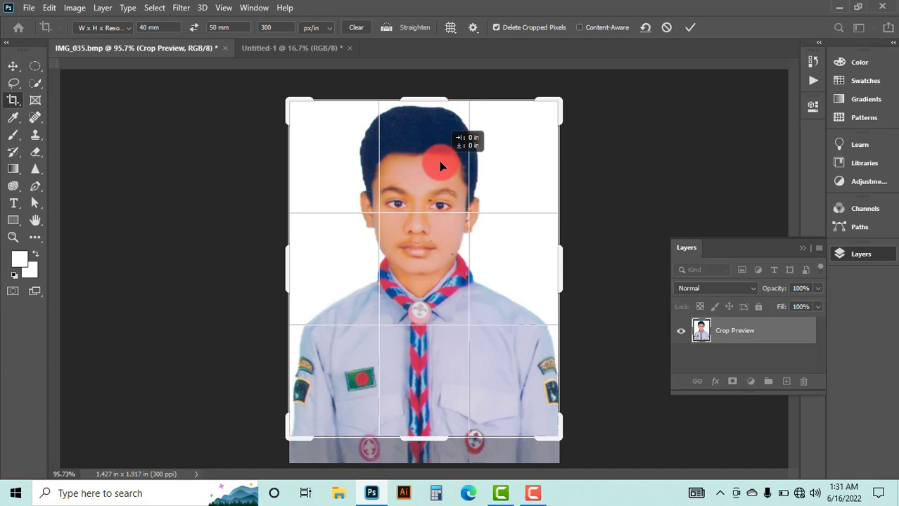
left_click_drag(439, 161, 439, 161)
left_click(683, 28)
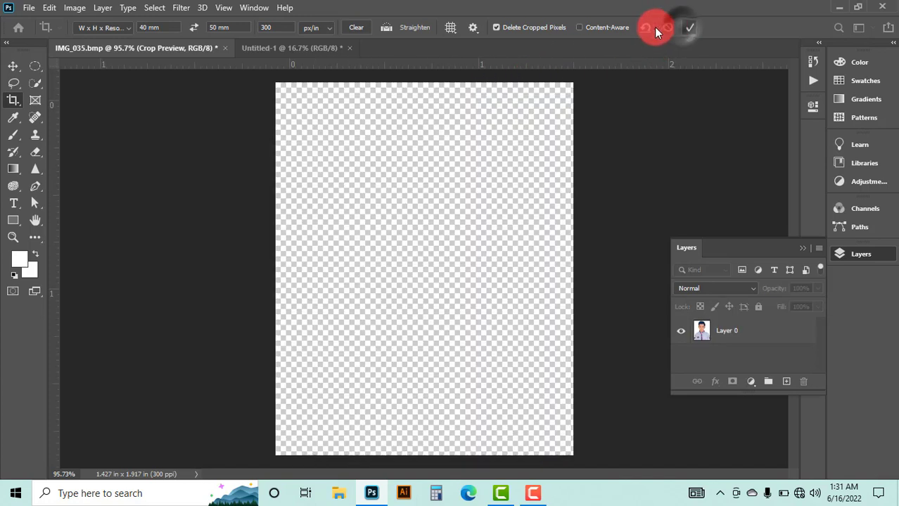
left_click(13, 66)
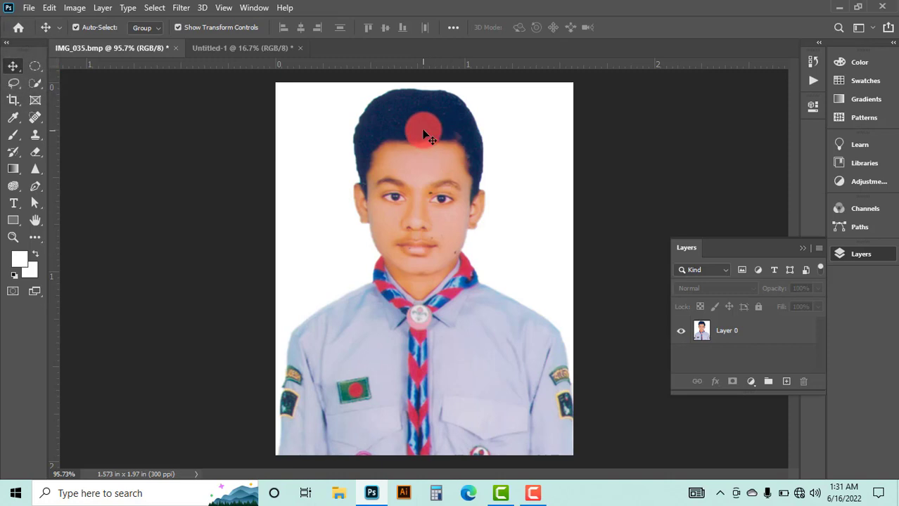
Drag the cropped portrait into Untitled-1 and place it at the page's top-left corner.
left_click_drag(430, 145, 287, 55)
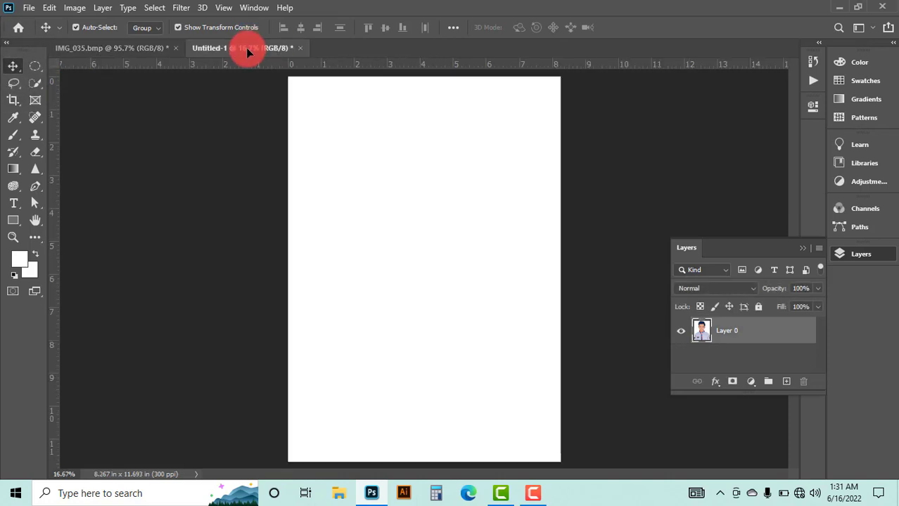
mouse_move(251, 44)
left_mouse_down()
mouse_move(373, 128)
mouse_move(323, 129)
left_mouse_up()
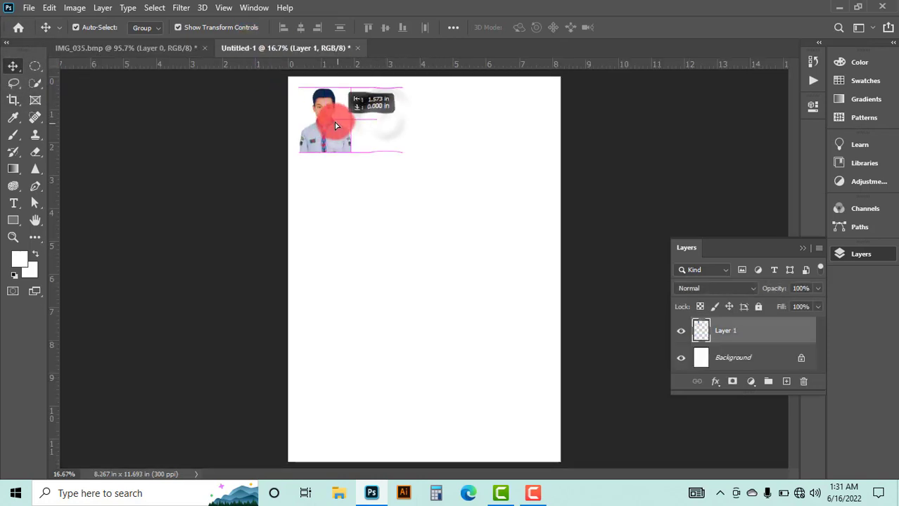
left_click(359, 133)
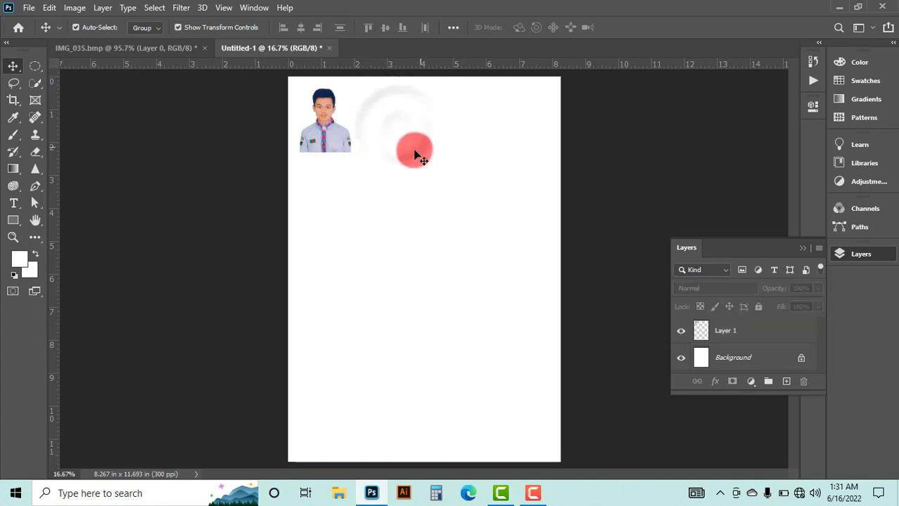
scroll(347, 134, "up", 2)
scroll(345, 134, "up", 2)
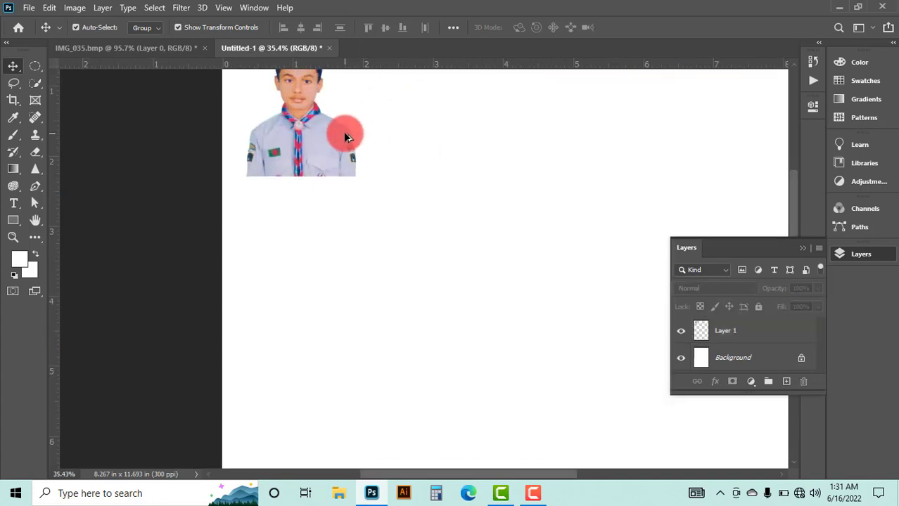
scroll(340, 203, "up", 1)
scroll(340, 203, "up", 1)
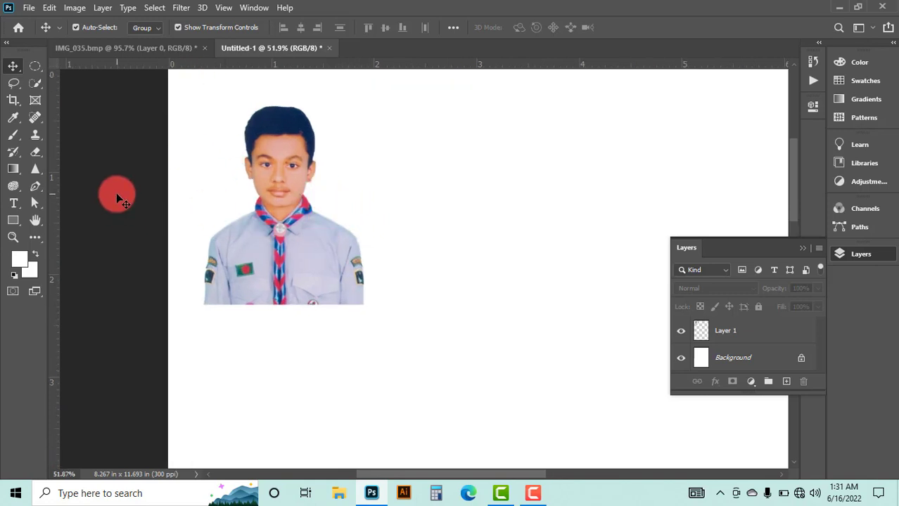
Draw a white rectangle shape of exactly 45 mm x 55 mm on the A4 page.
left_click(13, 224)
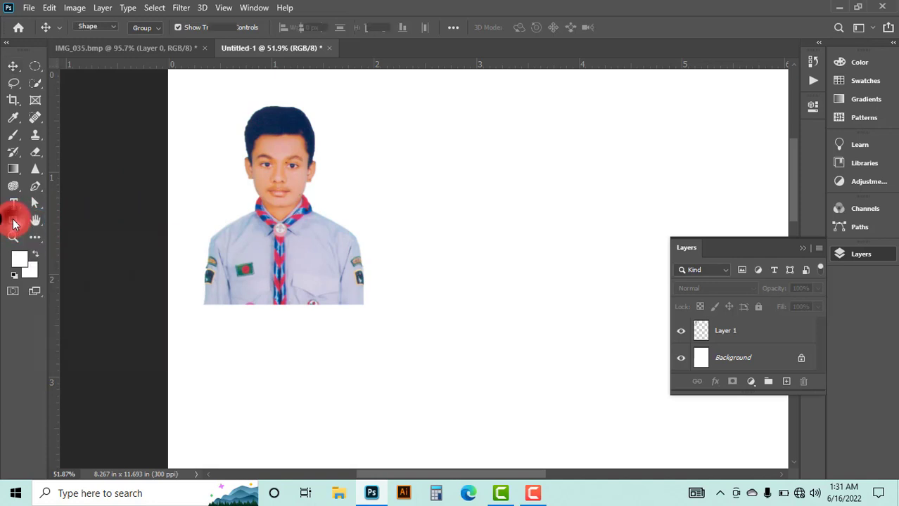
left_click(384, 370)
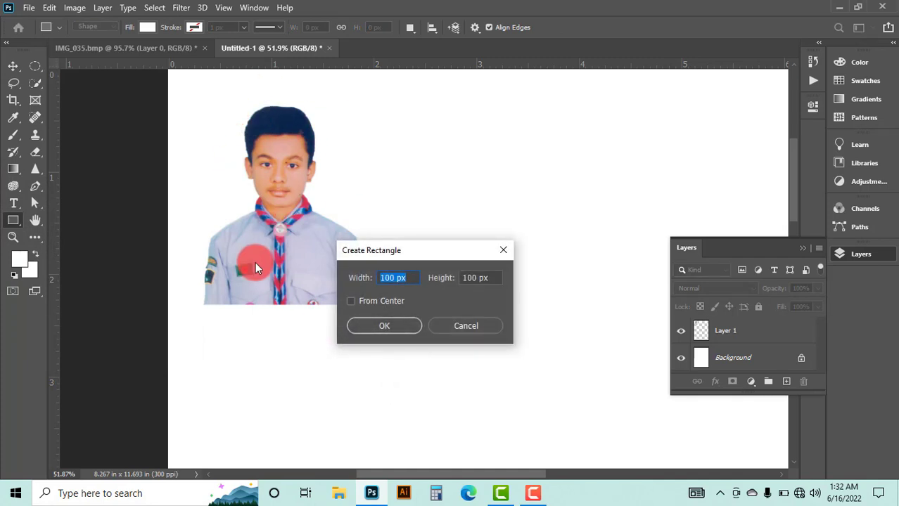
left_click(411, 280)
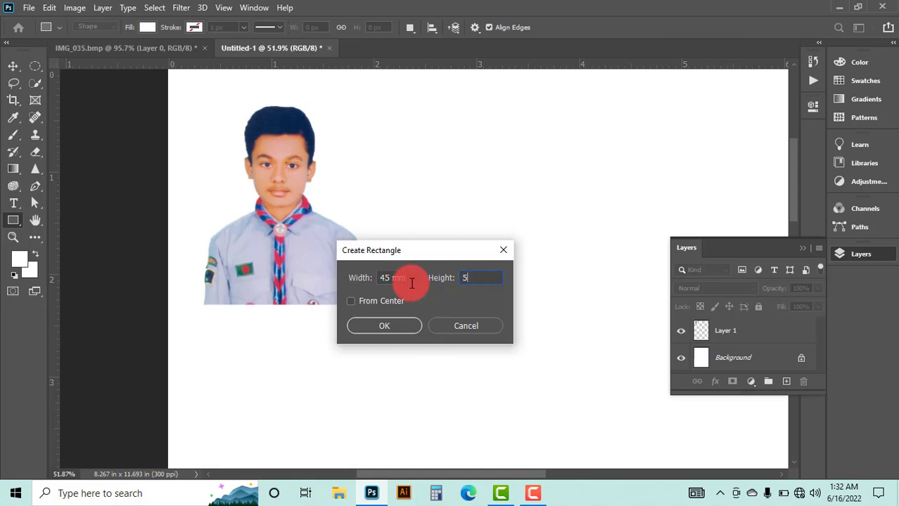
key("Return")
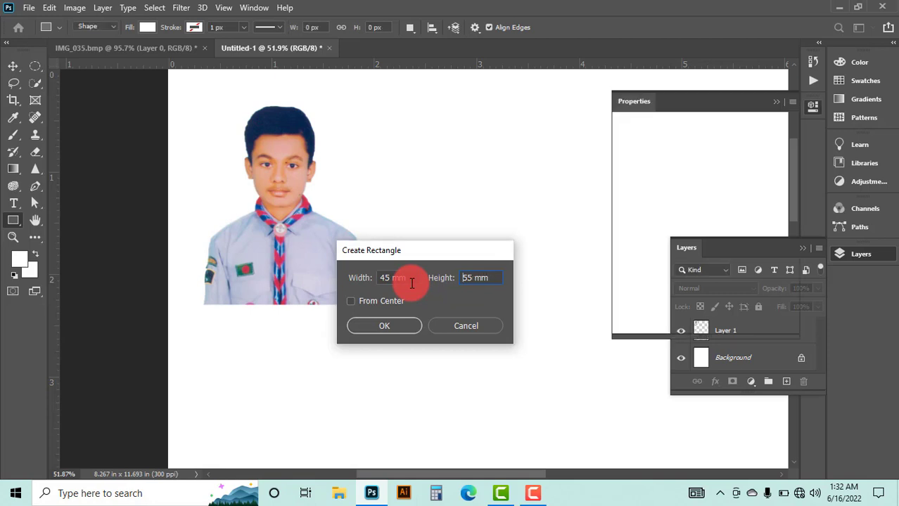
scroll(484, 360, "down", 2)
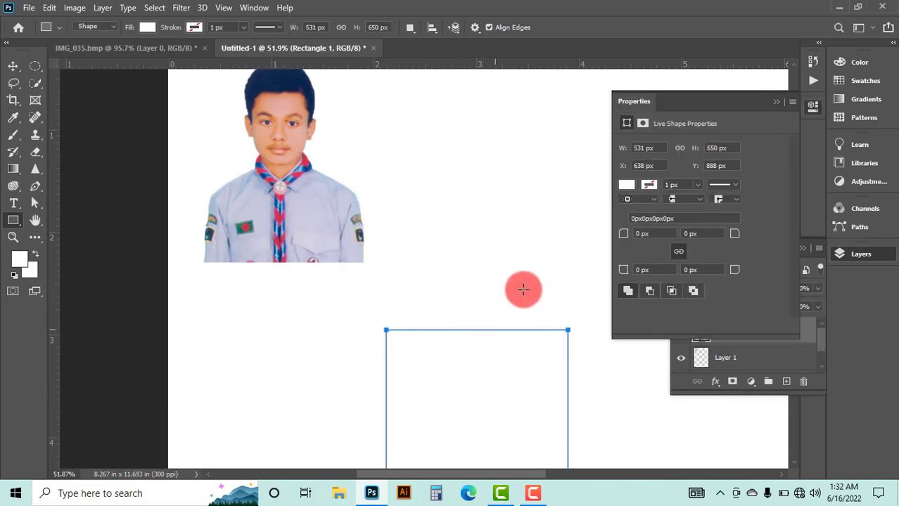
Give the rectangle a black stroke 0.5 px wide.
left_click(637, 185)
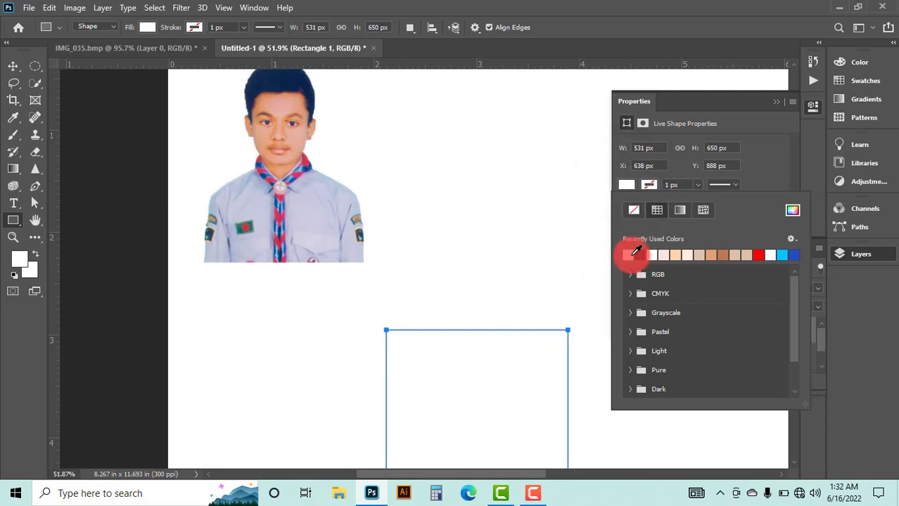
left_click(649, 185)
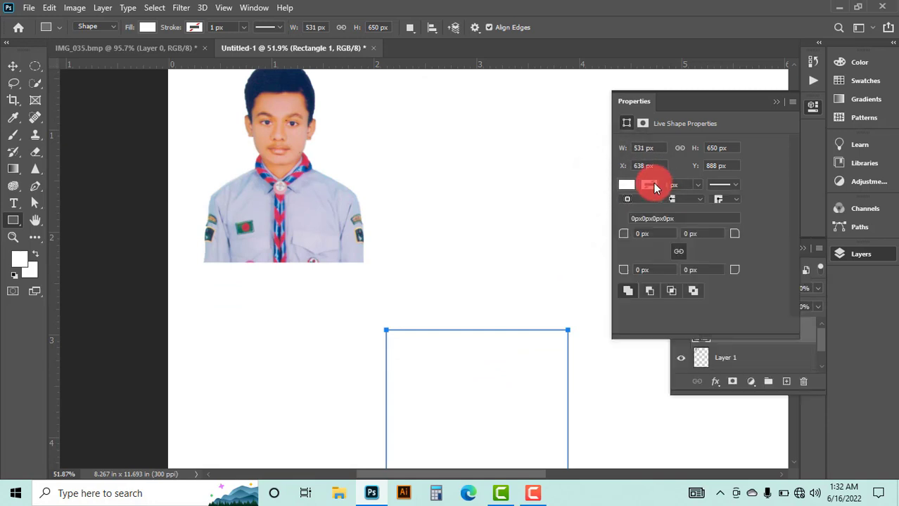
left_click(638, 249)
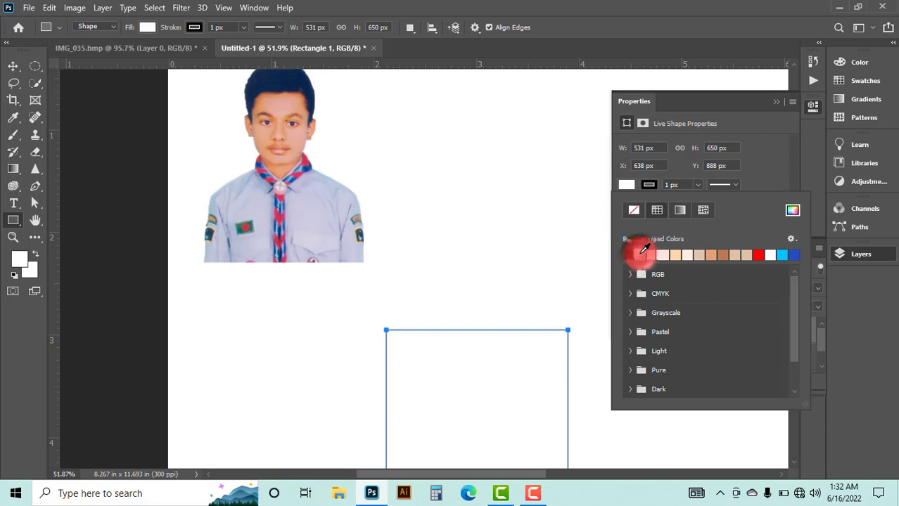
left_click(687, 185)
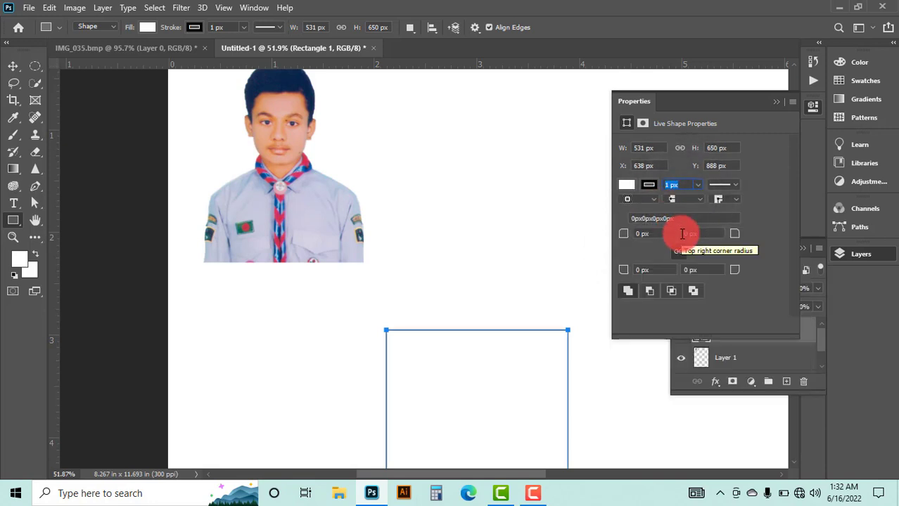
type(".5")
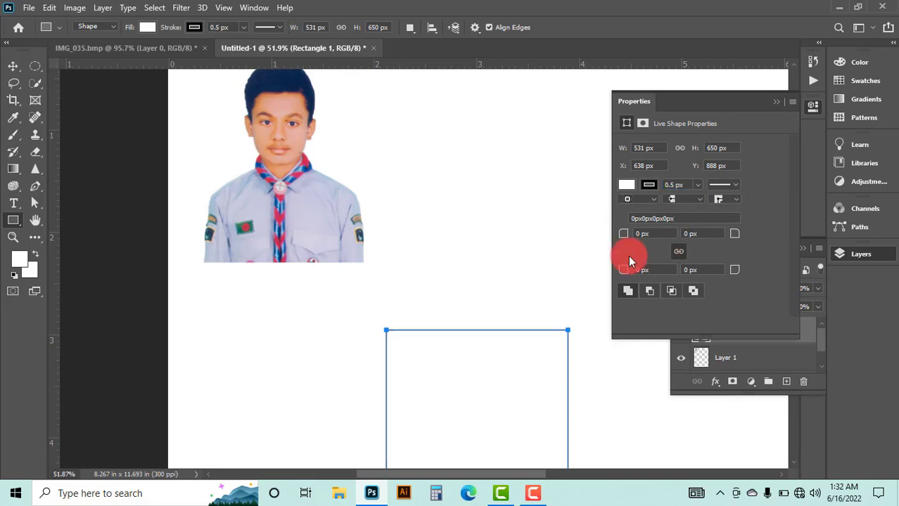
left_click(13, 66)
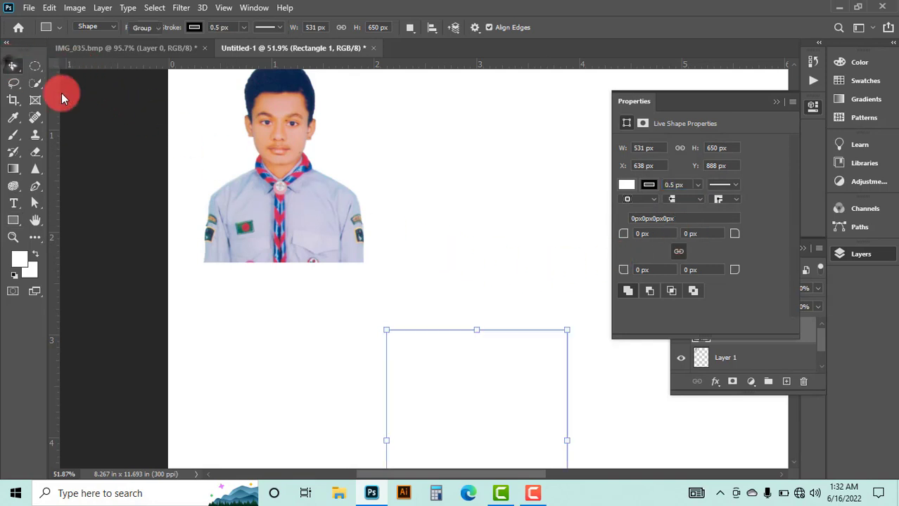
left_click(432, 225)
scroll(487, 295, "down", 1)
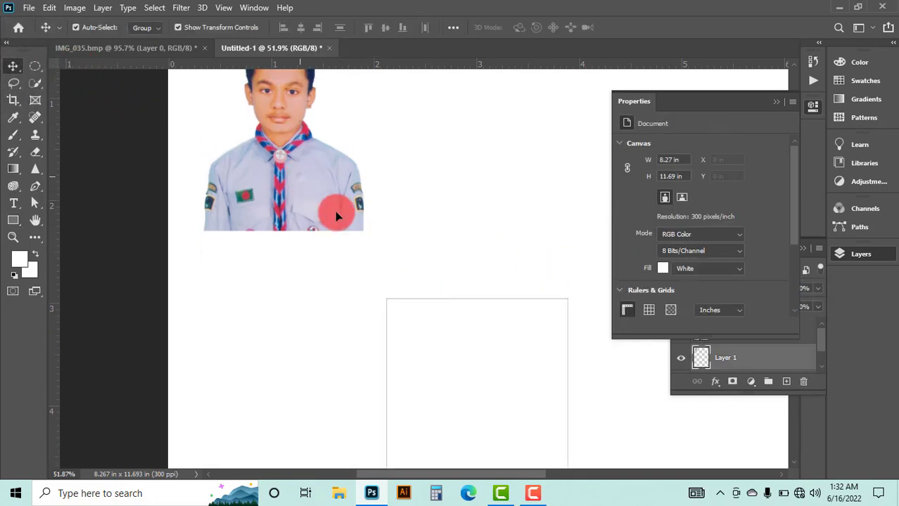
Move the photo onto the bordered rectangle and stack Layer 1 above Rectangle 1.
mouse_move(337, 208)
left_mouse_down()
mouse_move(491, 434)
mouse_move(491, 451)
mouse_move(482, 402)
left_mouse_up()
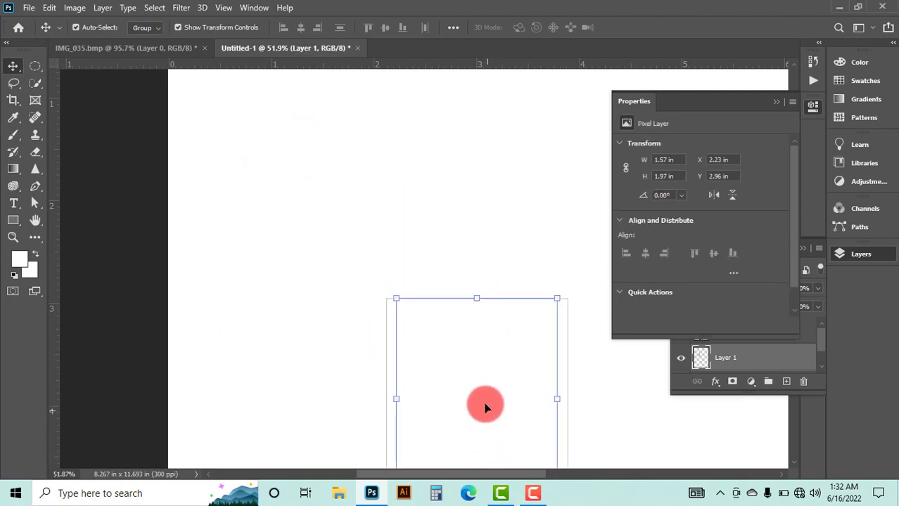
left_click(776, 106)
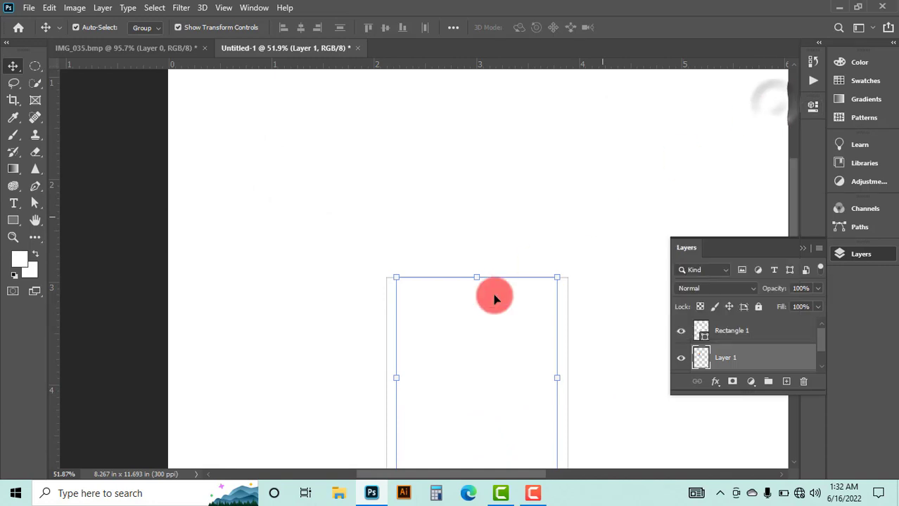
scroll(752, 367, "down", 1)
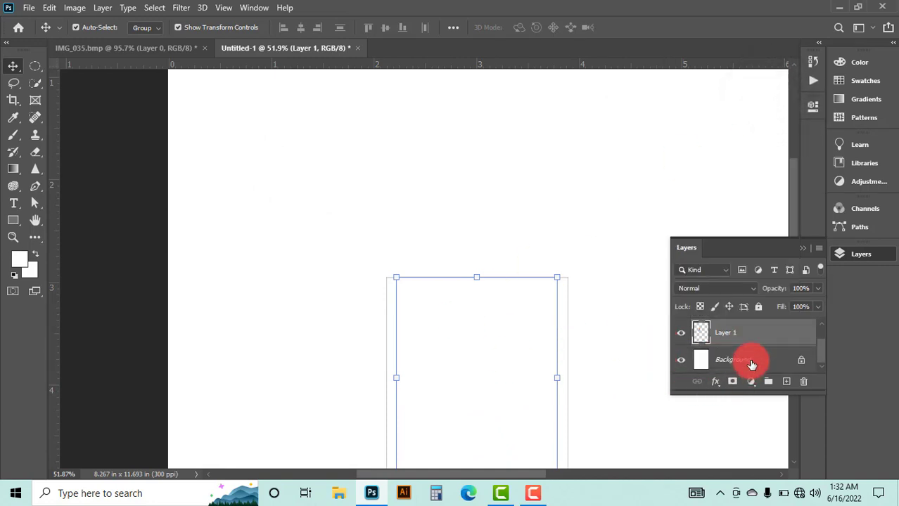
scroll(752, 364, "up", 1)
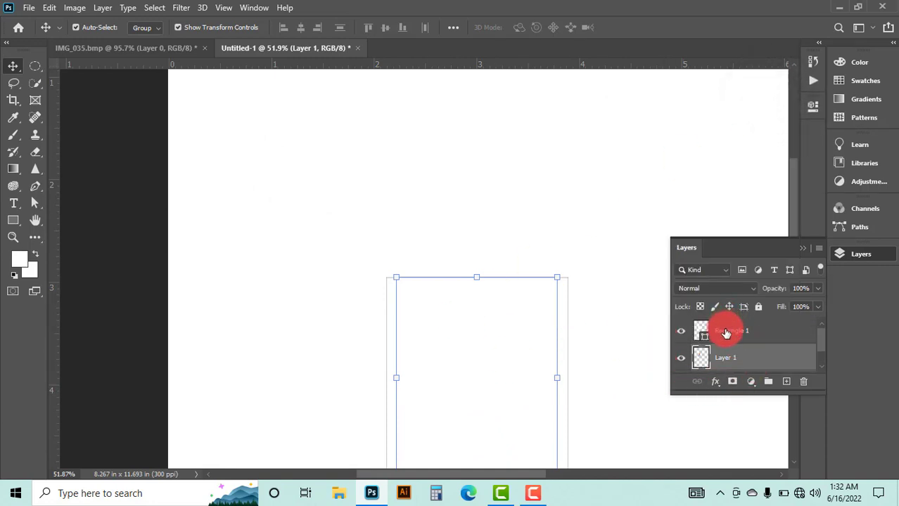
left_click_drag(727, 333, 735, 357)
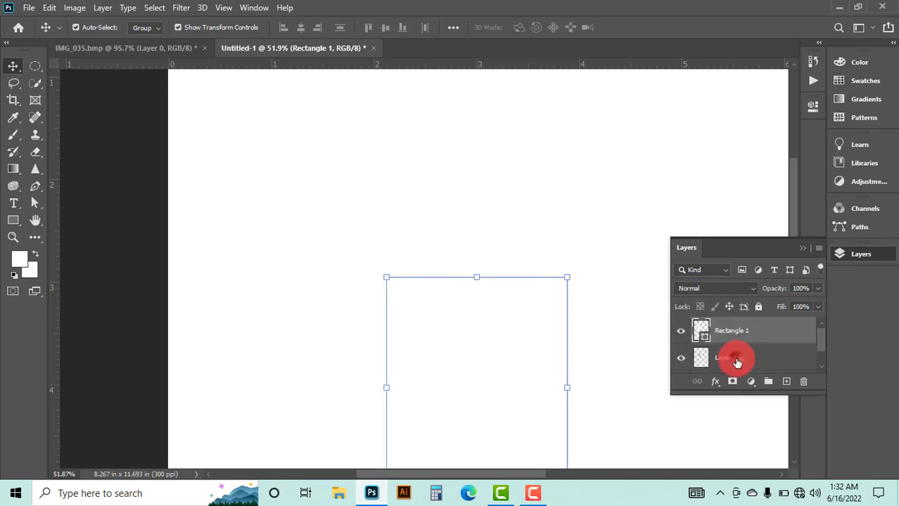
left_click_drag(737, 362, 733, 317)
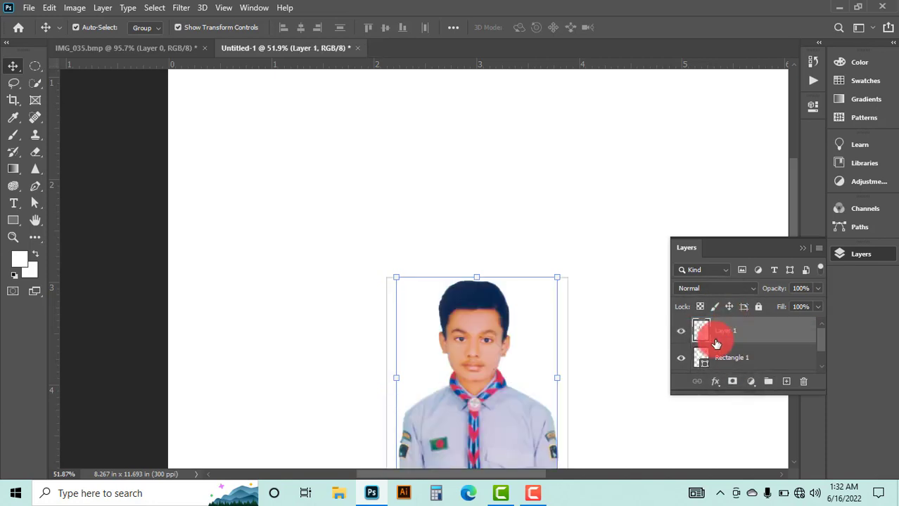
left_click(612, 371)
scroll(605, 367, "down", 3)
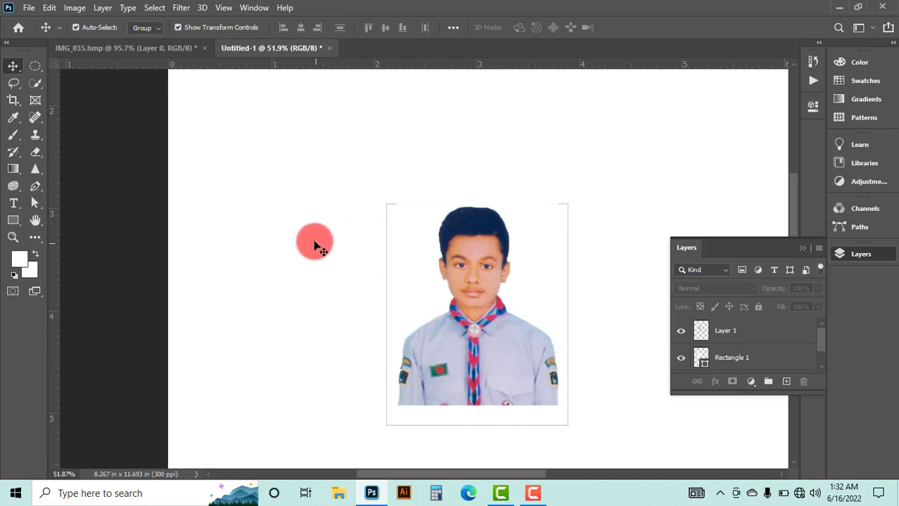
Vertically centre the photo inside the rectangle and group both layers as Group 1.
left_click_drag(302, 180, 592, 428)
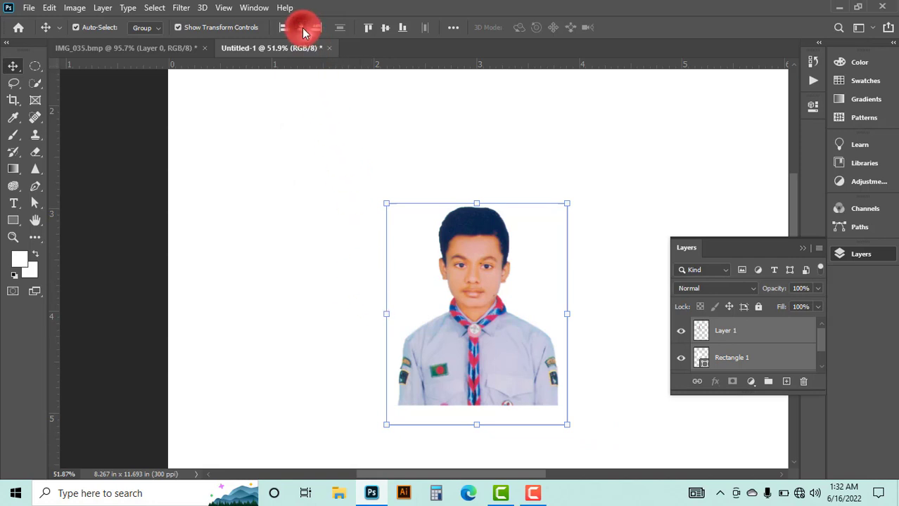
left_click(385, 28)
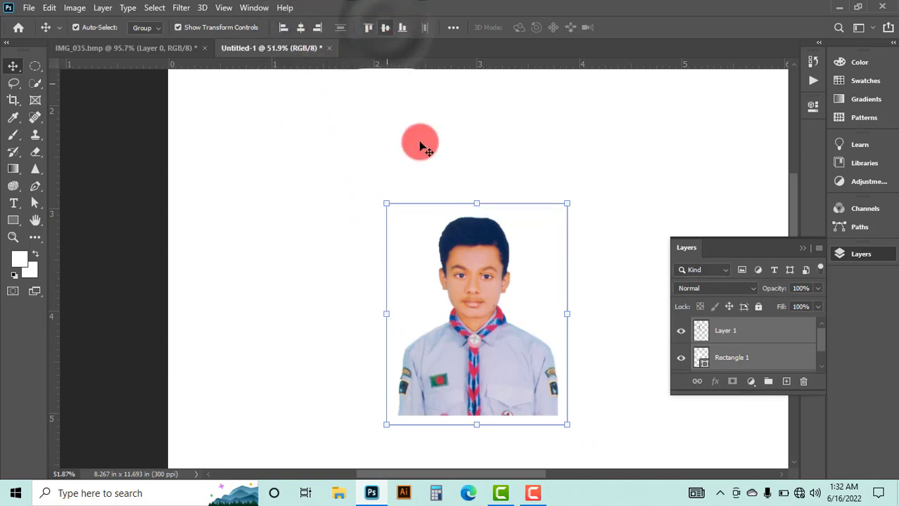
left_click(335, 149)
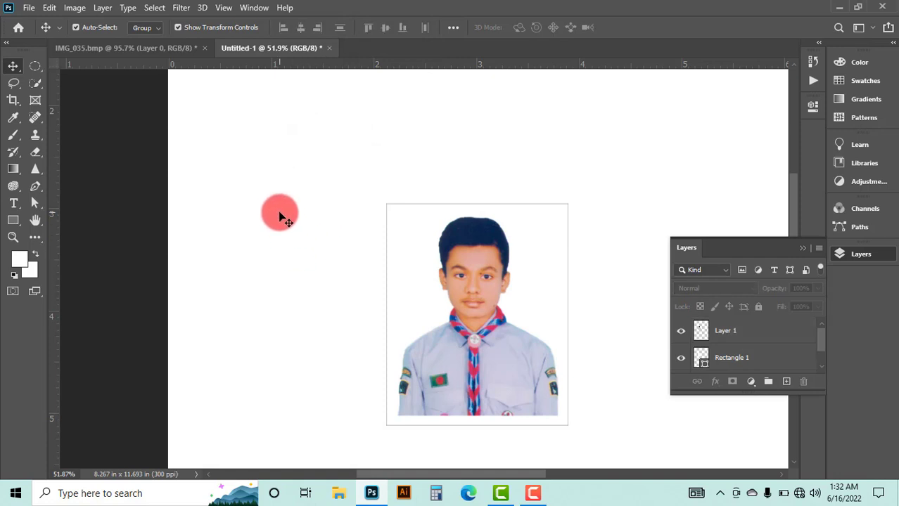
left_click_drag(279, 213, 591, 432)
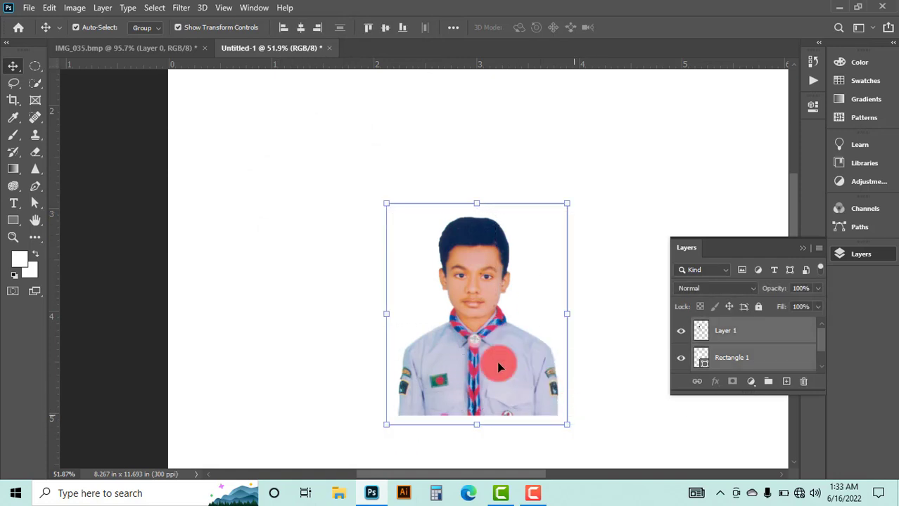
left_click_drag(334, 226, 611, 442)
key("ctrl+g")
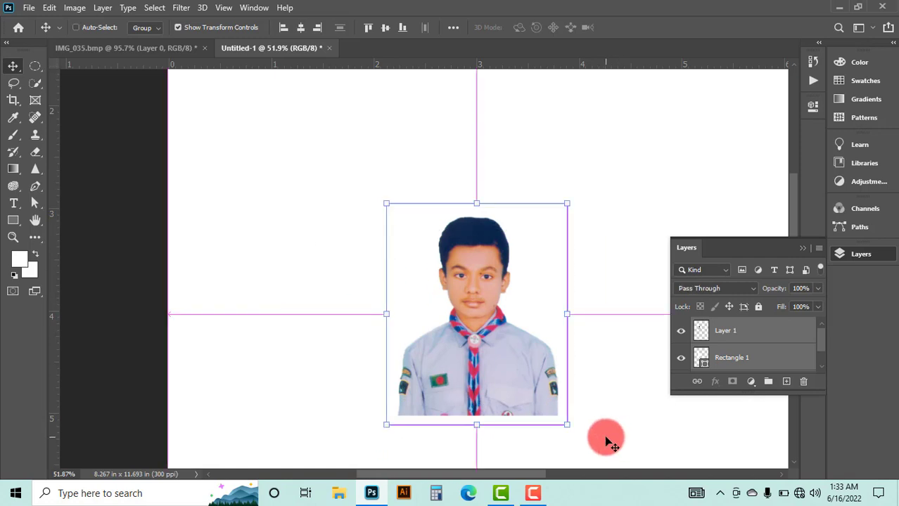
Set the Move tool's auto-select target and place Group 1 at the A4 page's top-left corner.
left_click(142, 27)
left_click(152, 50)
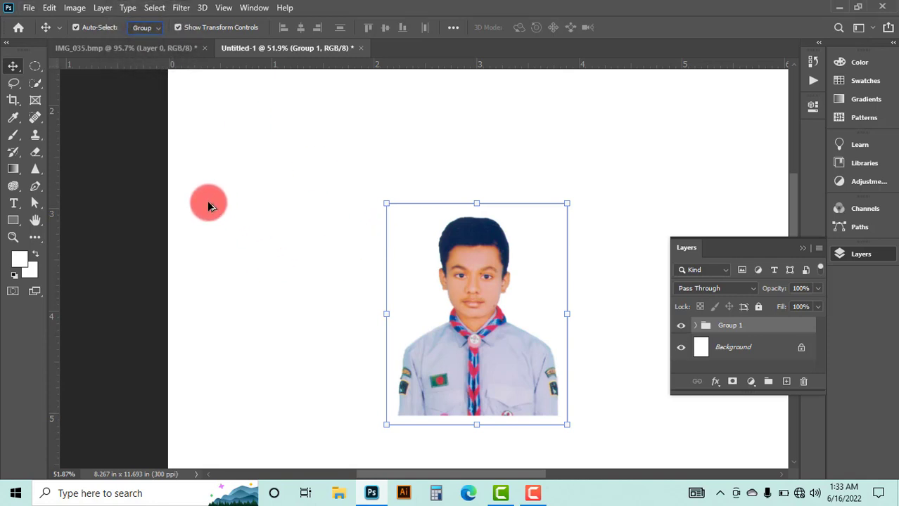
left_click(208, 202)
scroll(205, 195, "down", 1)
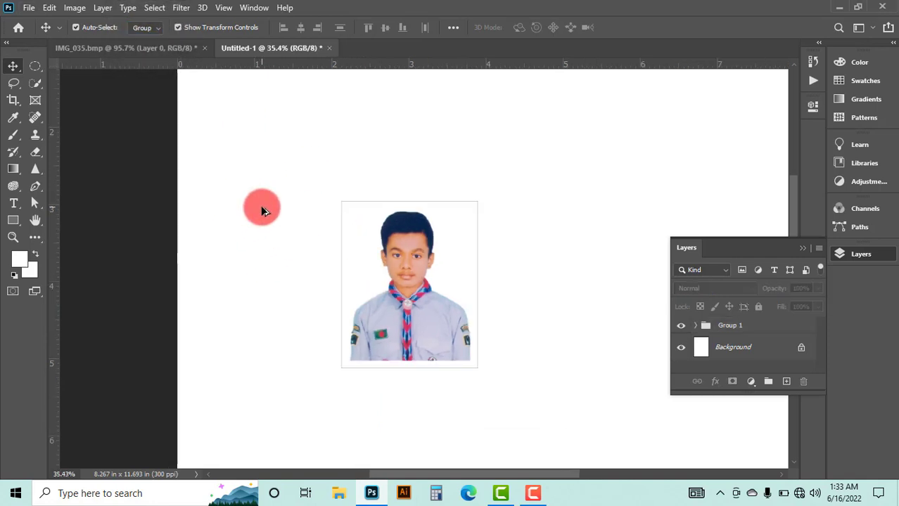
scroll(261, 208, "down", 1)
scroll(261, 208, "down", 1)
scroll(242, 287, "down", 1)
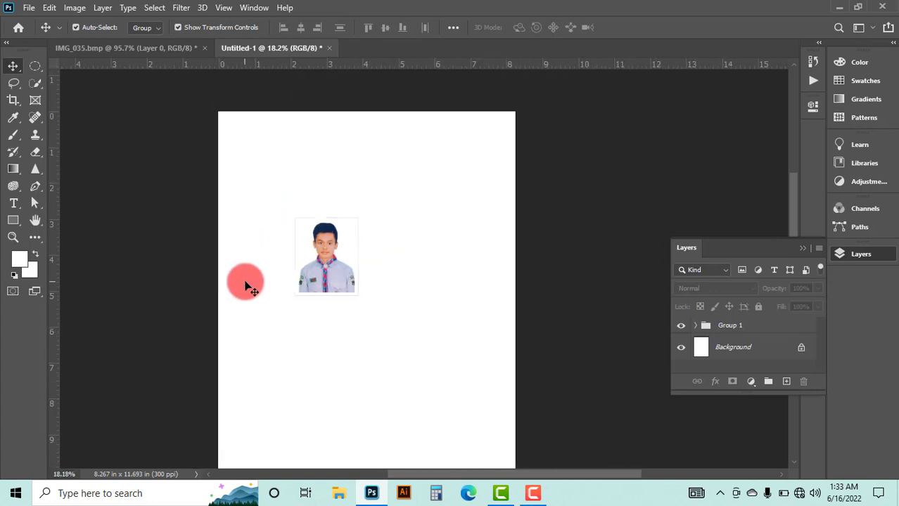
left_click_drag(322, 315, 282, 246)
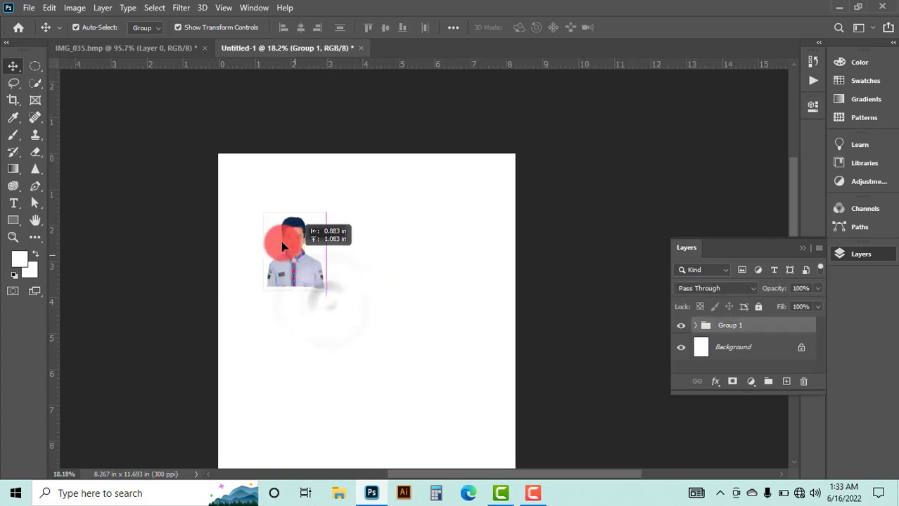
mouse_move(282, 246)
left_mouse_down()
mouse_move(266, 214)
mouse_move(376, 221)
mouse_move(358, 225)
left_mouse_up()
scroll(267, 213, "up", 1)
scroll(267, 211, "up", 1)
Duplicate the two bordered photos to their right, making four in a row.
left_click(445, 348)
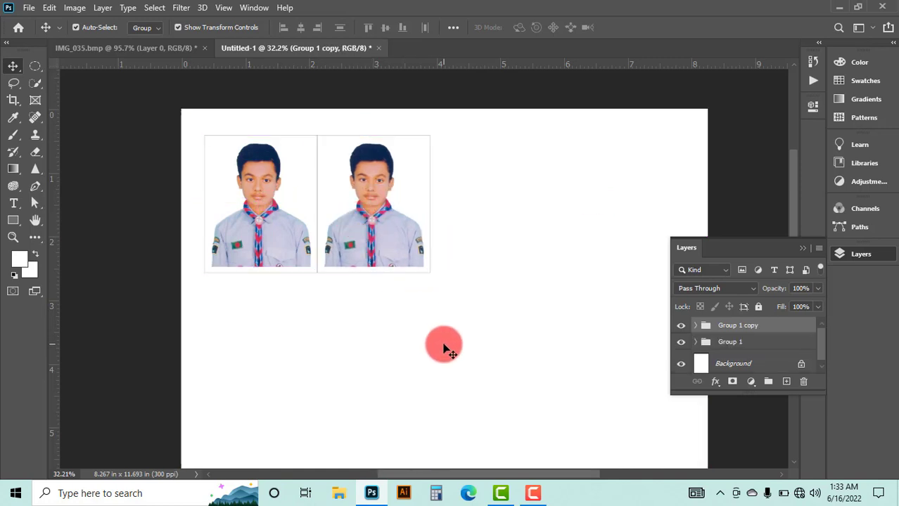
mouse_move(456, 353)
left_mouse_down()
mouse_move(239, 201)
mouse_move(202, 161)
left_mouse_up()
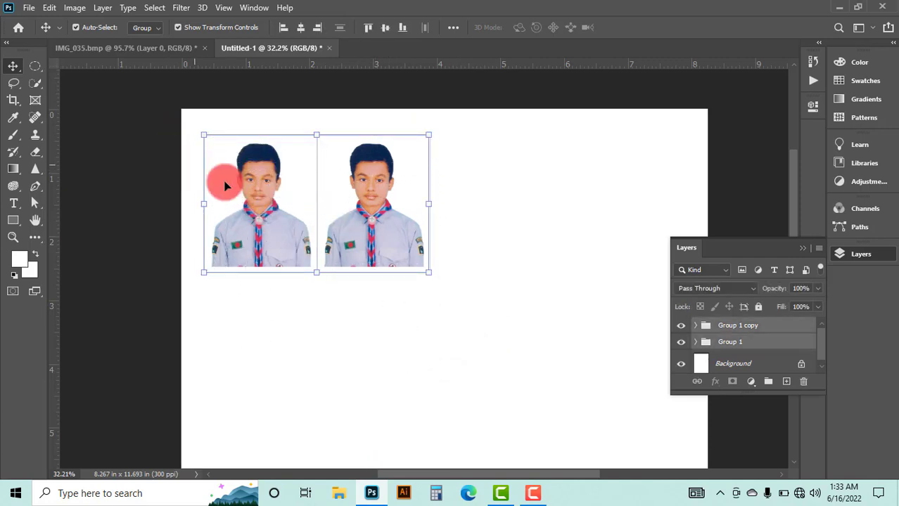
left_click_drag(245, 204, 469, 199)
Nudge the whole four-photo row slightly to the right.
key("ctrl+0")
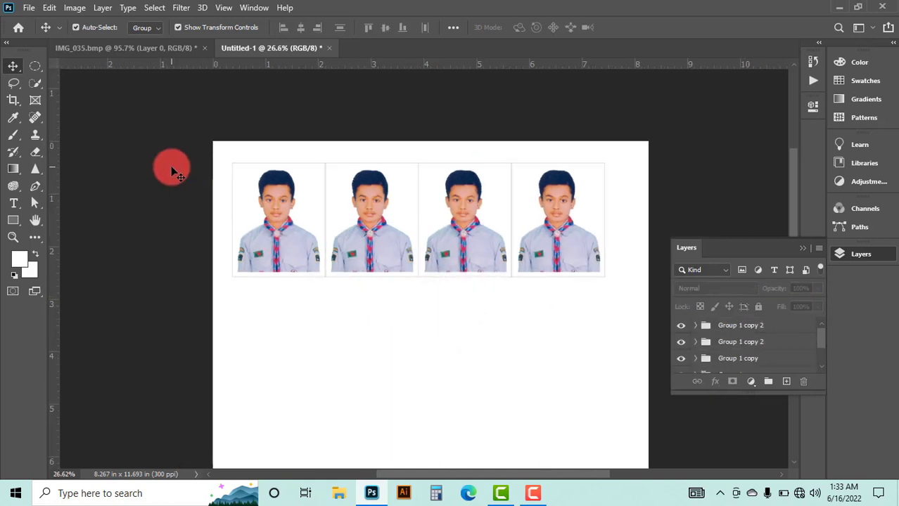
left_click_drag(167, 161, 612, 313)
left_click_drag(457, 224, 476, 225)
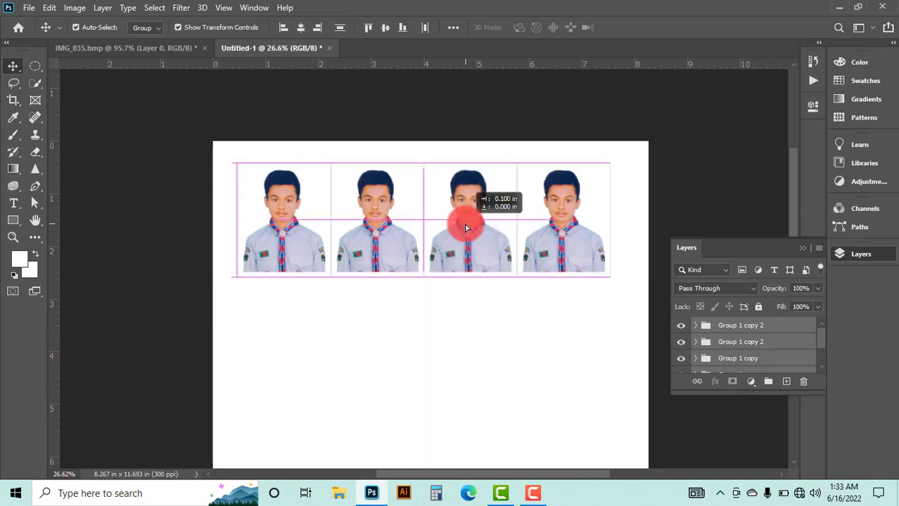
left_click_drag(476, 226, 471, 222)
left_click(437, 325)
scroll(387, 281, "up", 1)
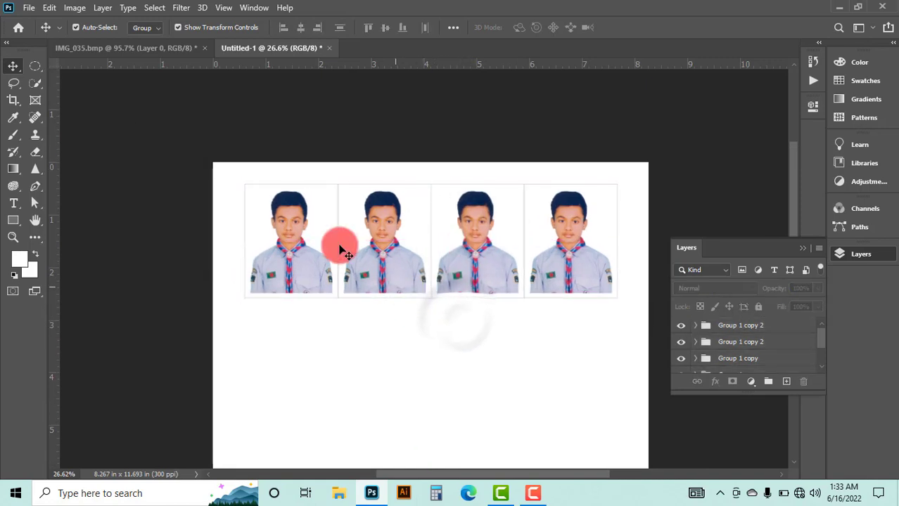
scroll(341, 247, "down", 1)
Open Print Settings with the Canon G1010 series printer and show its properties.
left_click(31, 8)
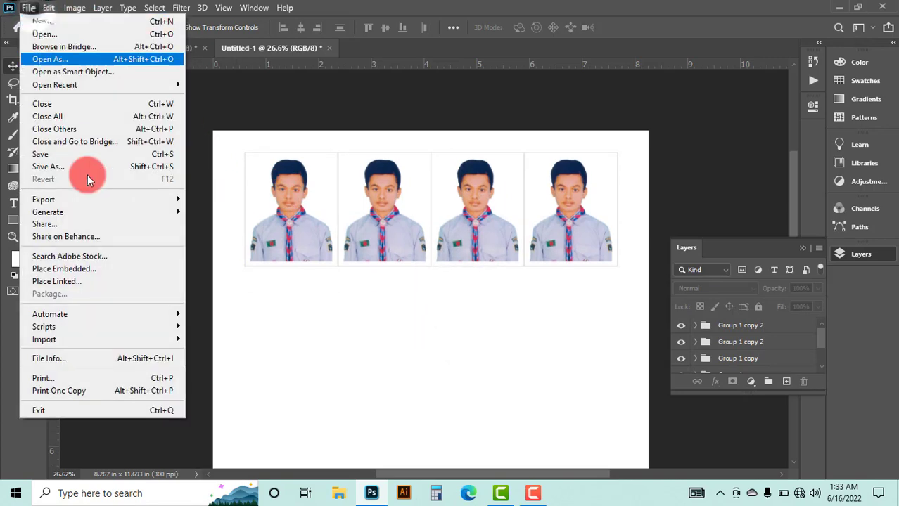
left_click(91, 372)
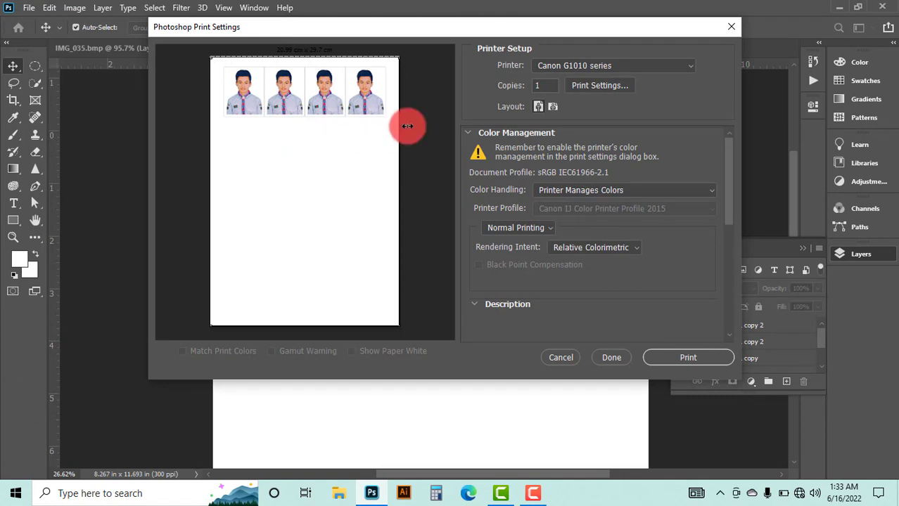
left_click(597, 64)
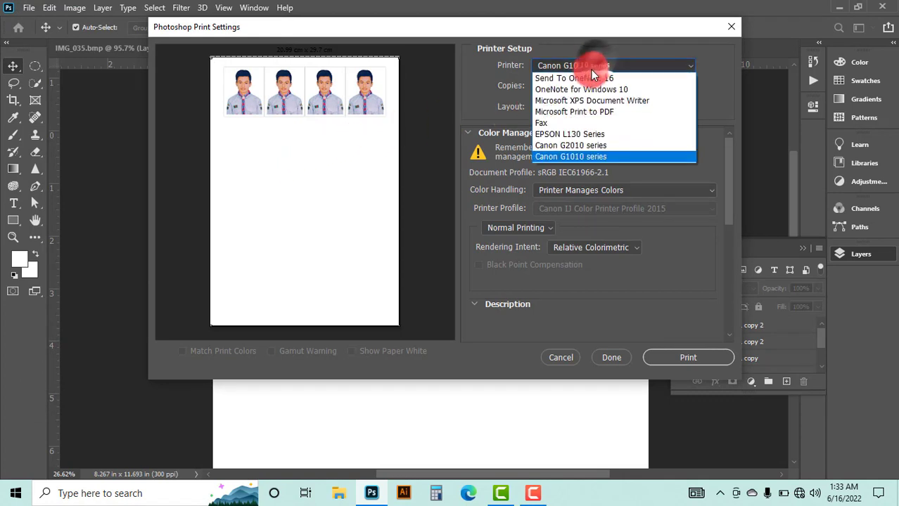
left_click(569, 158)
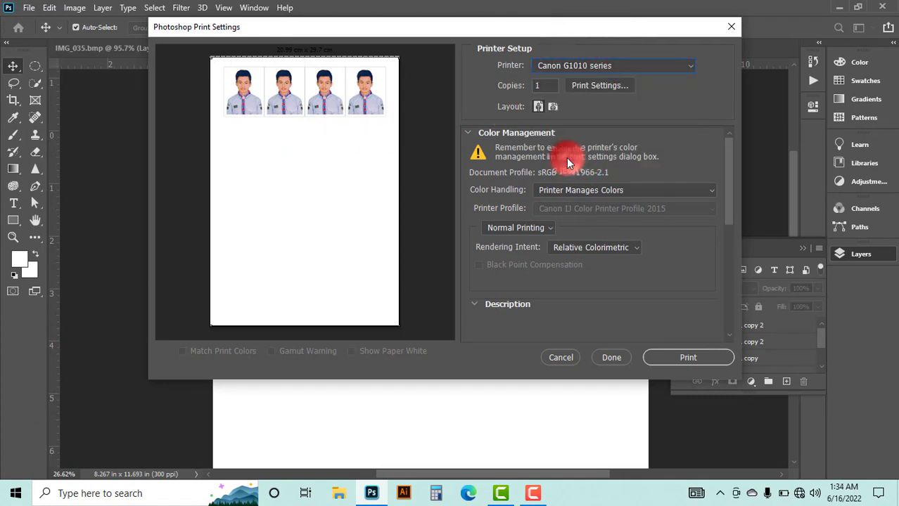
left_click(603, 86)
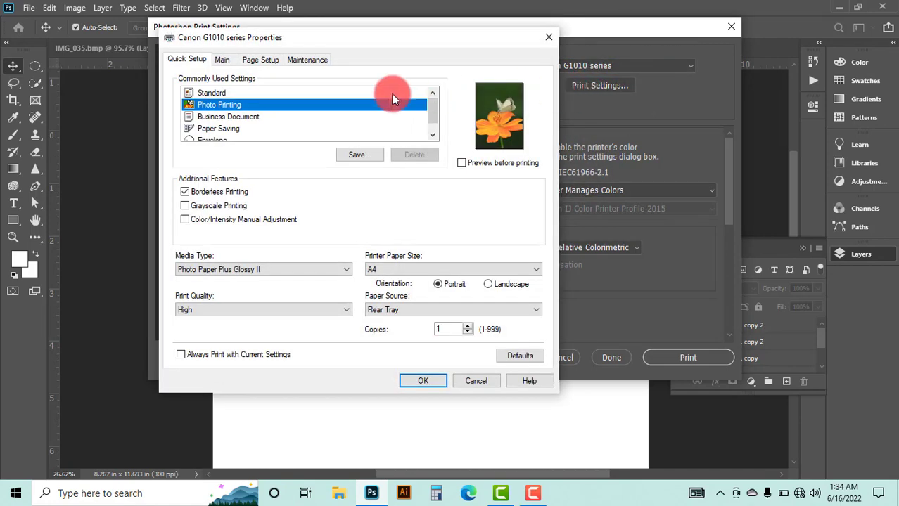
Set the Canon to Photo Printing, Photo Paper Plus Glossy II, A4 and High print quality.
left_click(208, 93)
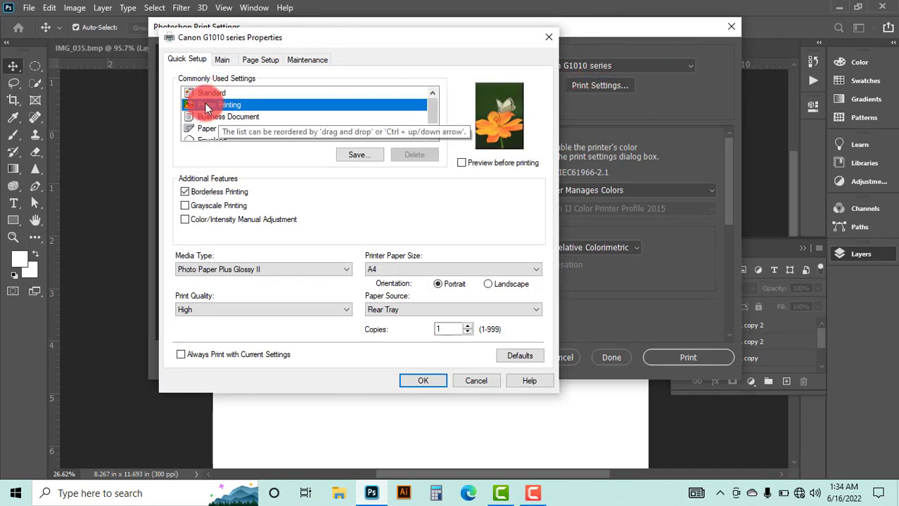
left_click(211, 271)
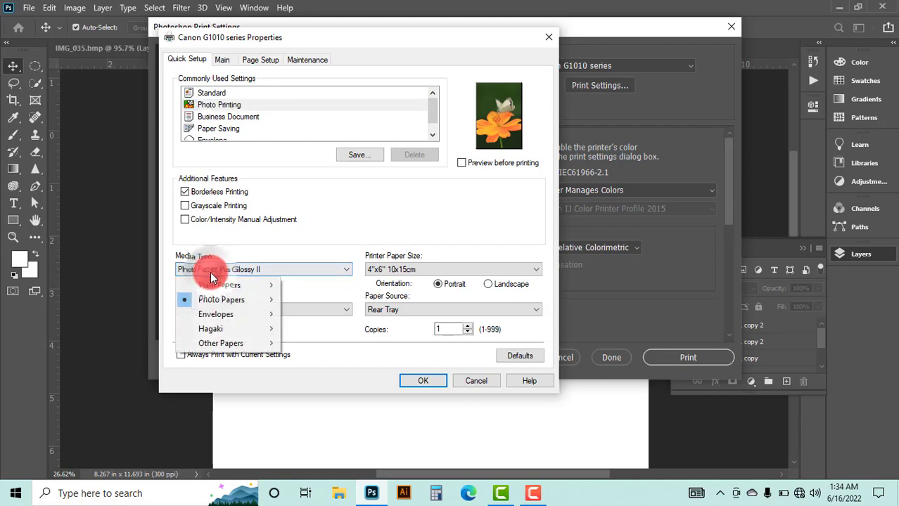
mouse_move(224, 300)
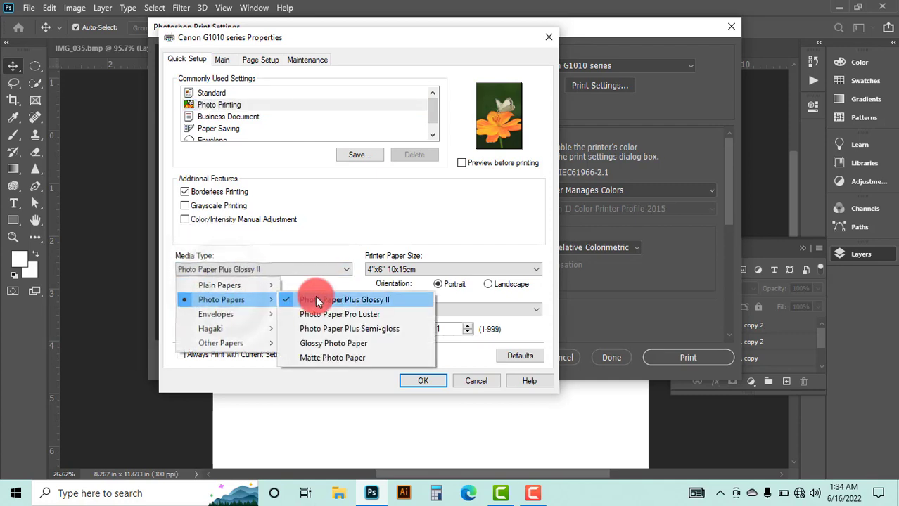
left_click(316, 299)
left_click(425, 267)
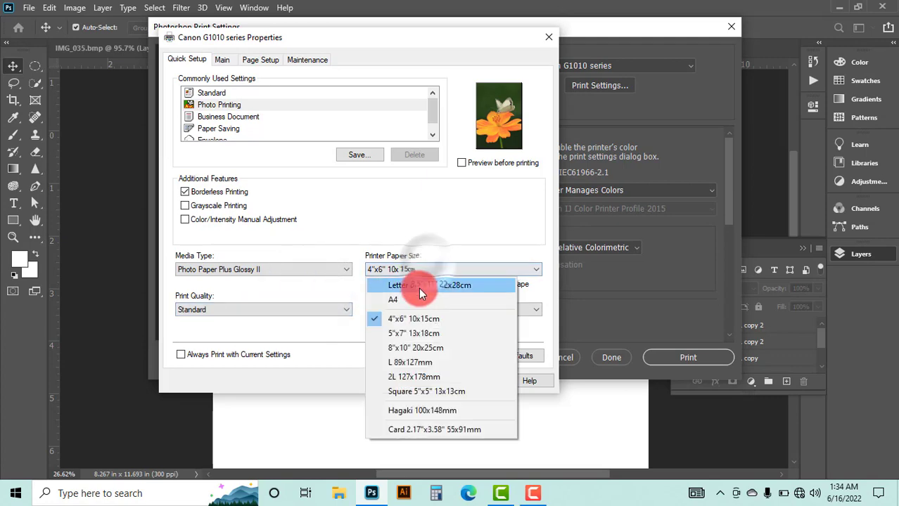
left_click(419, 298)
left_click(265, 312)
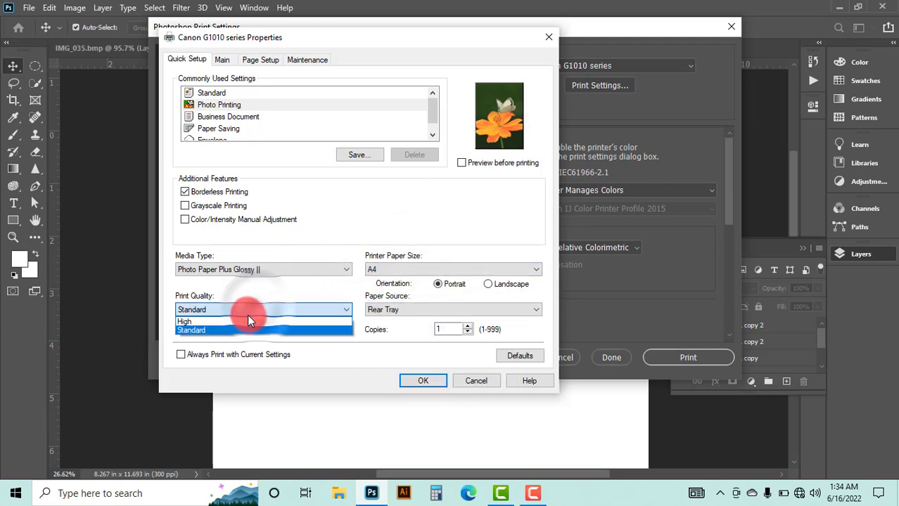
left_click(246, 320)
left_click(426, 380)
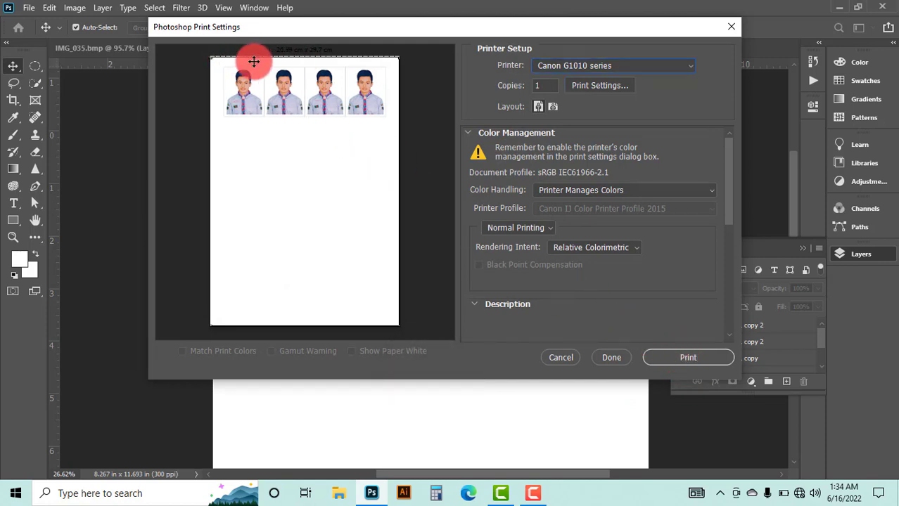
Shift the photo row slightly on the print preview page and confirm with Done.
mouse_move(254, 62)
left_mouse_down()
mouse_move(254, 83)
mouse_move(249, 73)
left_mouse_up()
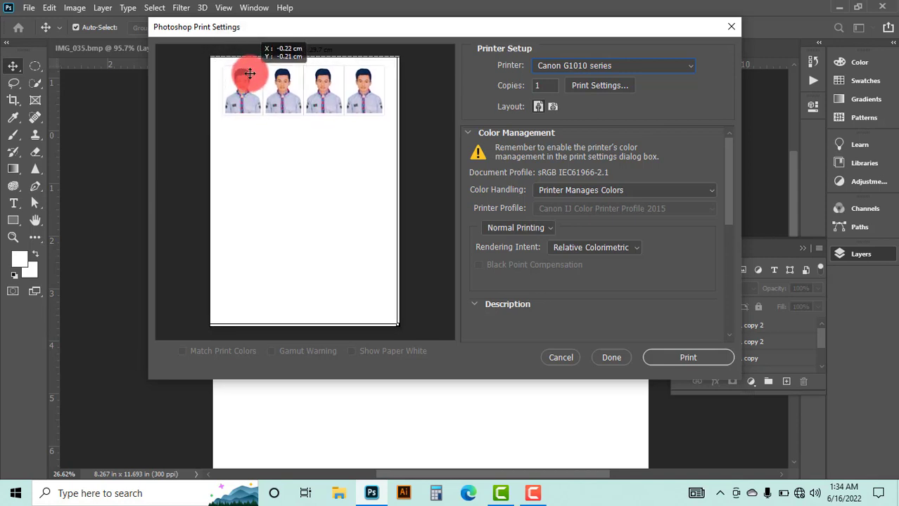
left_click_drag(252, 73, 254, 74)
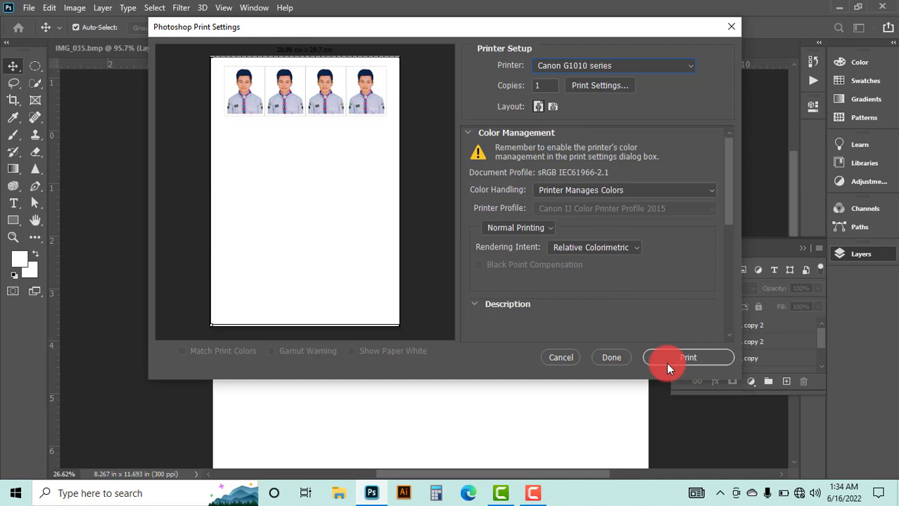
left_click(608, 365)
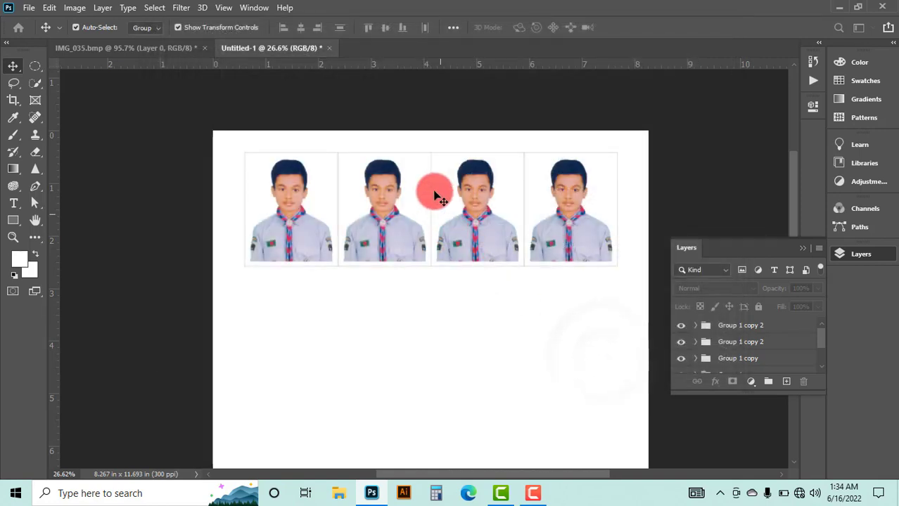
Zoom in to inspect the photo borders, zoom back out, and collapse the Layers panel.
mouse_move(412, 151)
left_mouse_down()
mouse_move(492, 207)
mouse_move(472, 185)
left_mouse_up()
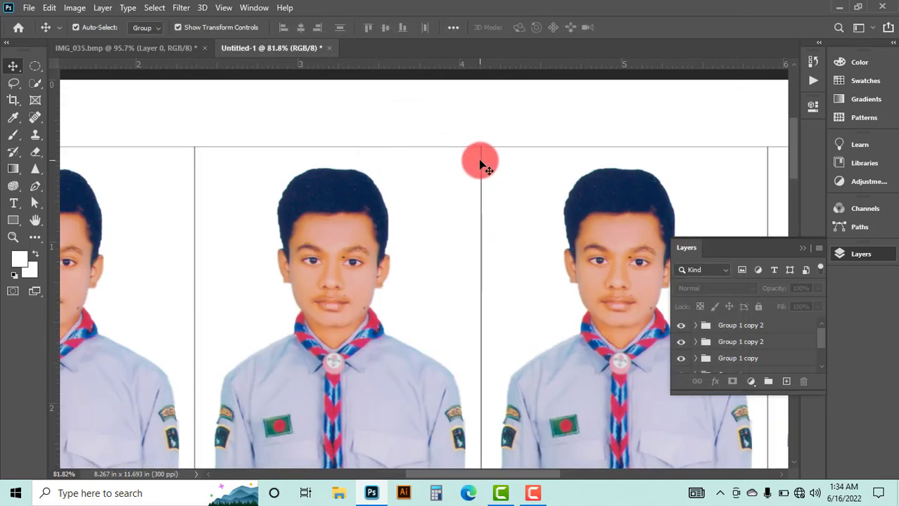
scroll(480, 162, "down", 2)
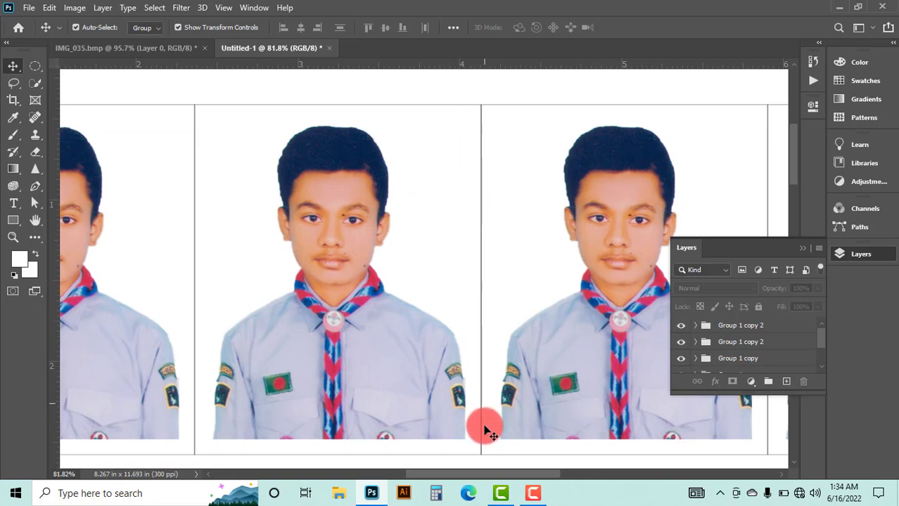
scroll(472, 431, "down", 2)
scroll(458, 388, "down", 1)
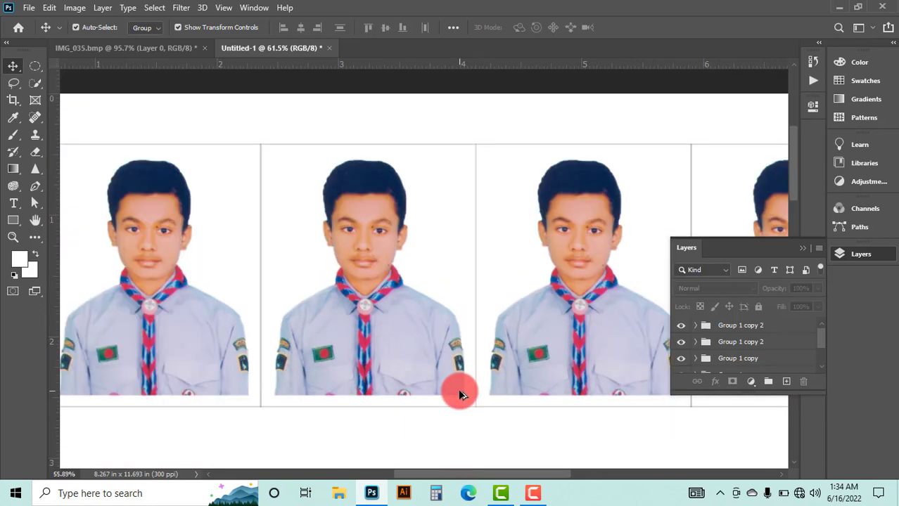
scroll(458, 389, "down", 1)
scroll(458, 389, "down", 1)
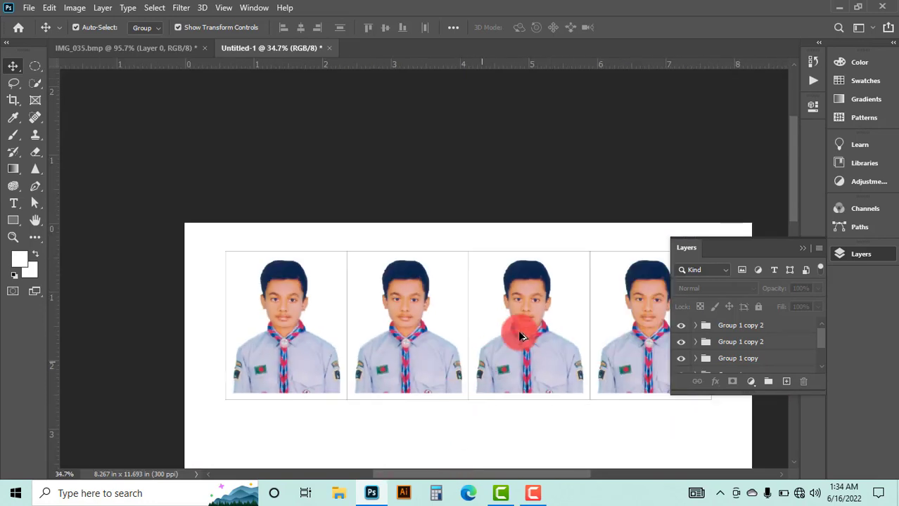
left_click(804, 251)
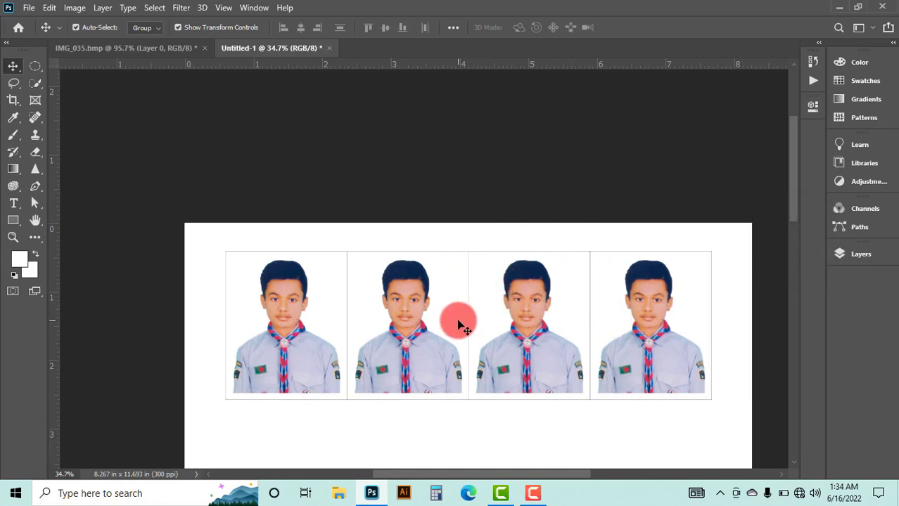